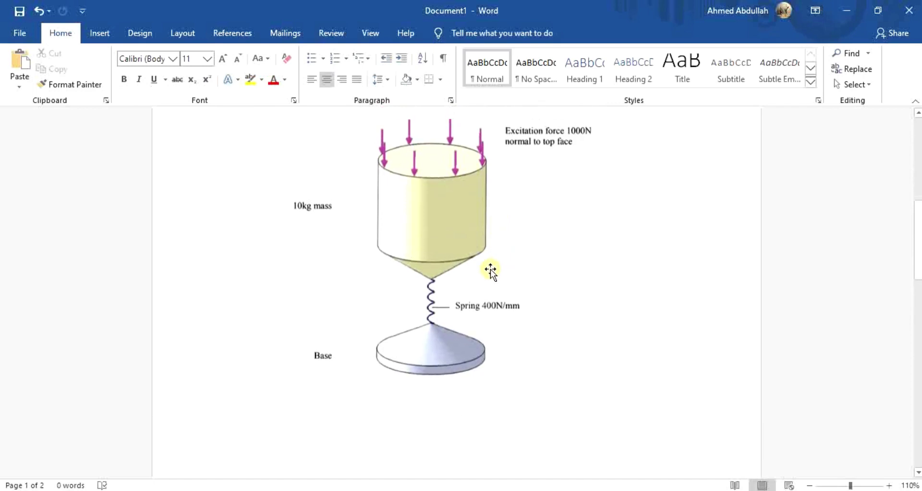
# Examine the document's notes on Modal Time History and Time Response analysis and its diagram of the mass, spring and base
pyautogui.scroll(-5, 491, 269)
pyautogui.scroll(10, 477, 271)
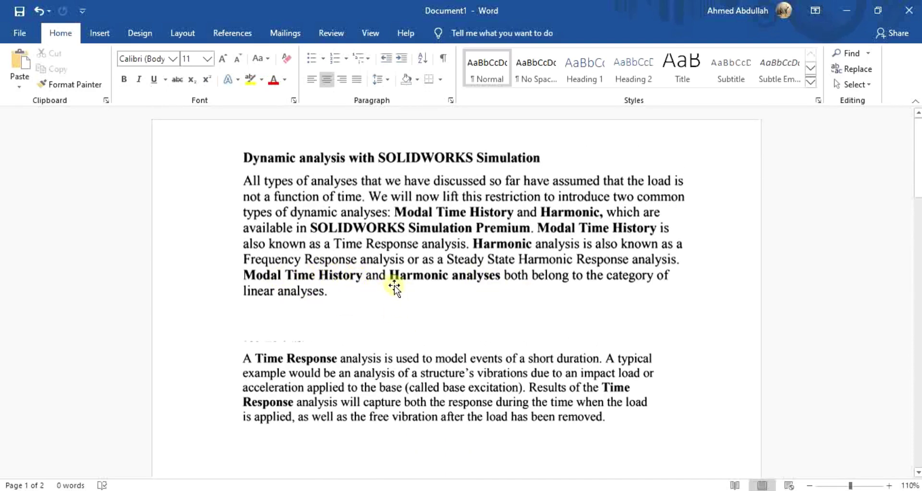
pyautogui.scroll(-3, 391, 285)
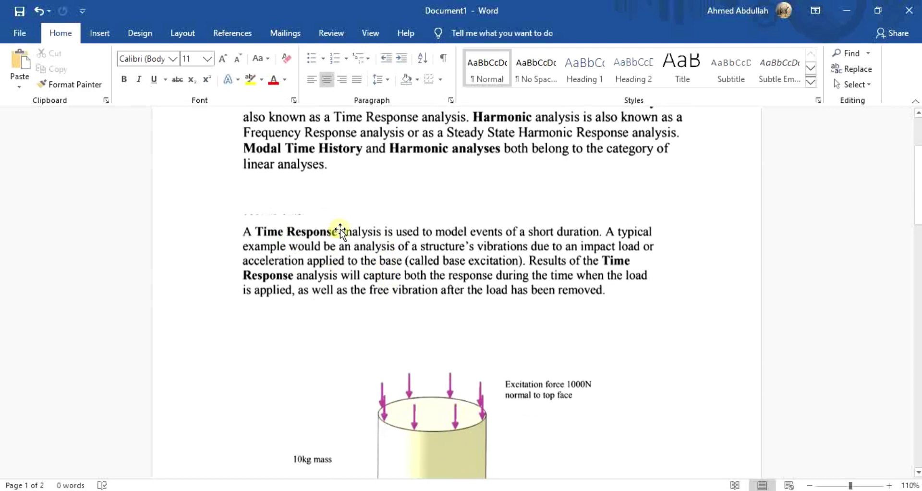
pyautogui.moveTo(917, 171); pyautogui.dragTo(917, 190)
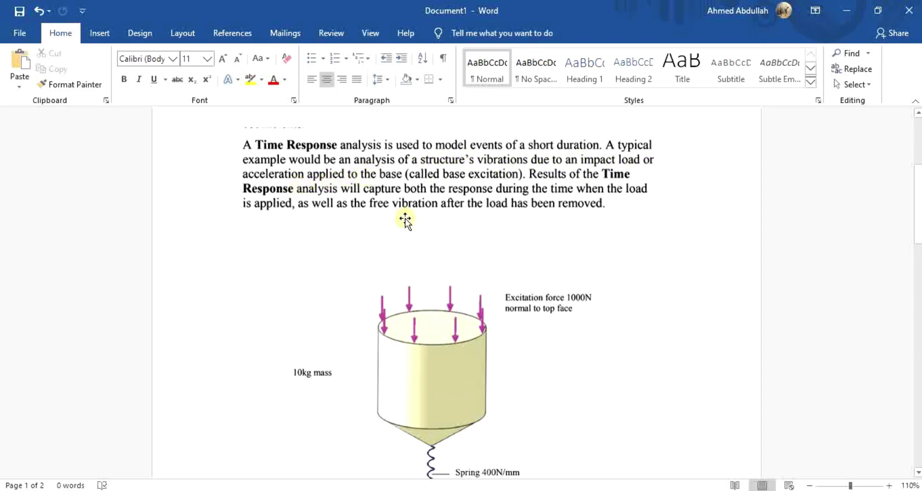
pyautogui.scroll(-3, 434, 270)
pyautogui.scroll(3, 436, 272)
pyautogui.scroll(-3, 424, 207)
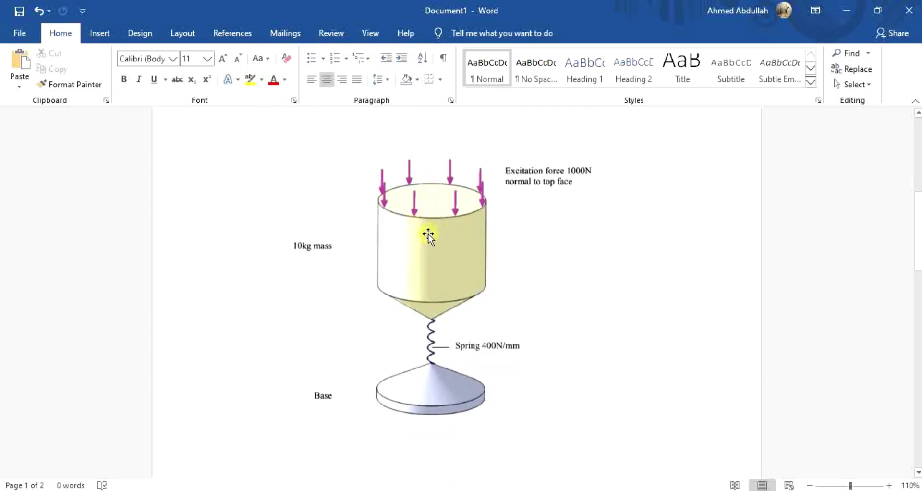
pyautogui.moveTo(481, 490)
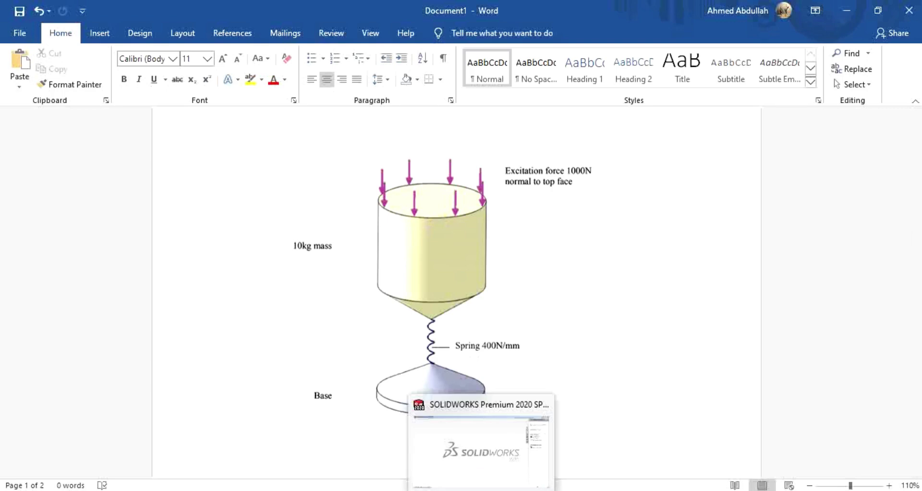
pyautogui.scroll(-3, 459, 241)
pyautogui.scroll(3, 459, 241)
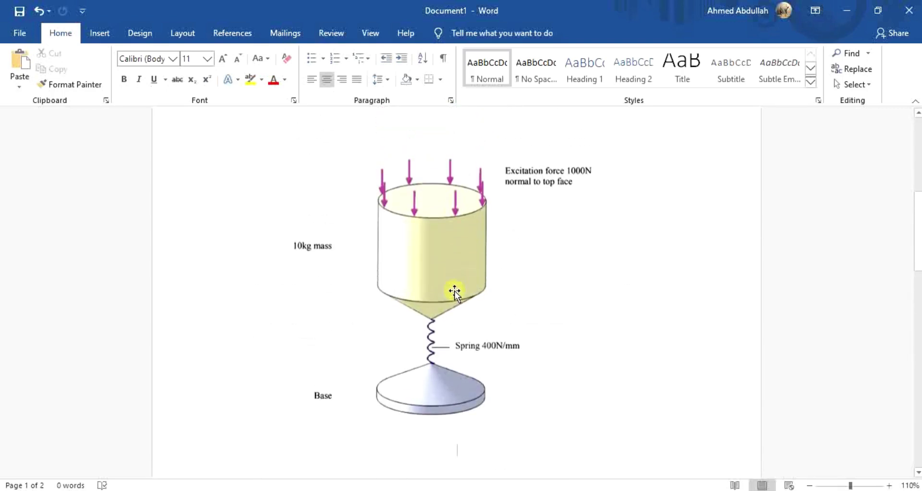
# Switch to the 1DOF assembly in SOLIDWORKS and examine the mass, the base and their facing cone tips
pyautogui.click(483, 488)
pyautogui.moveTo(581, 274); pyautogui.dragTo(531, 218, button='middle')
pyautogui.click(533, 226)
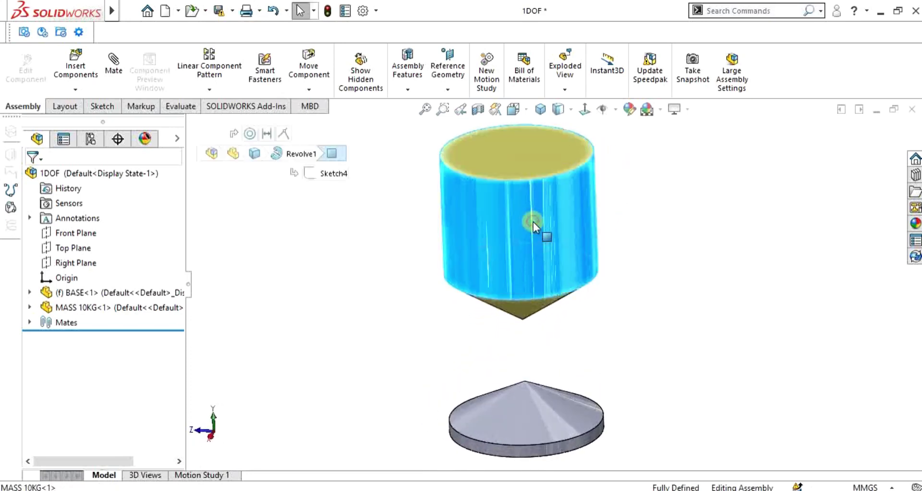
pyautogui.moveTo(578, 247)
pyautogui.mouseDown(button='middle')
pyautogui.moveTo(597, 255)
pyautogui.moveTo(583, 255)
pyautogui.mouseUp(button='middle')
pyautogui.click(534, 402)
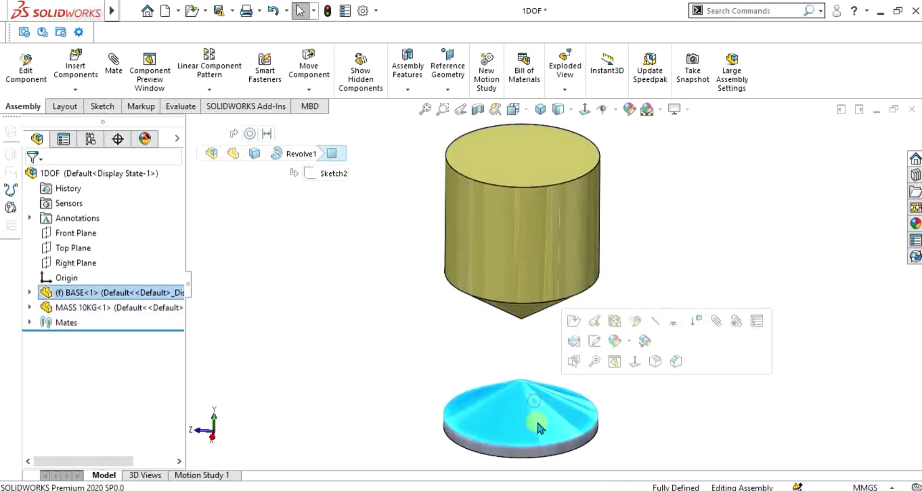
pyautogui.click(401, 263)
pyautogui.scroll(-8, 531, 327)
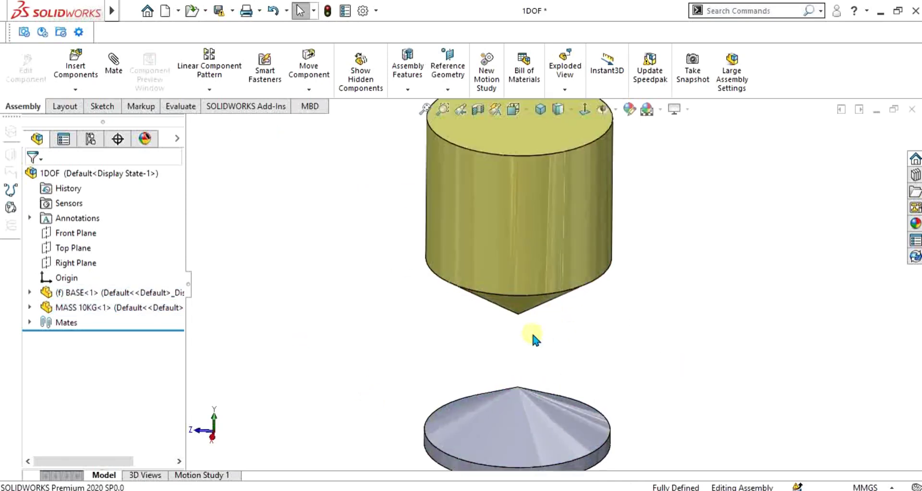
pyautogui.moveTo(531, 310); pyautogui.dragTo(529, 246, button='middle')
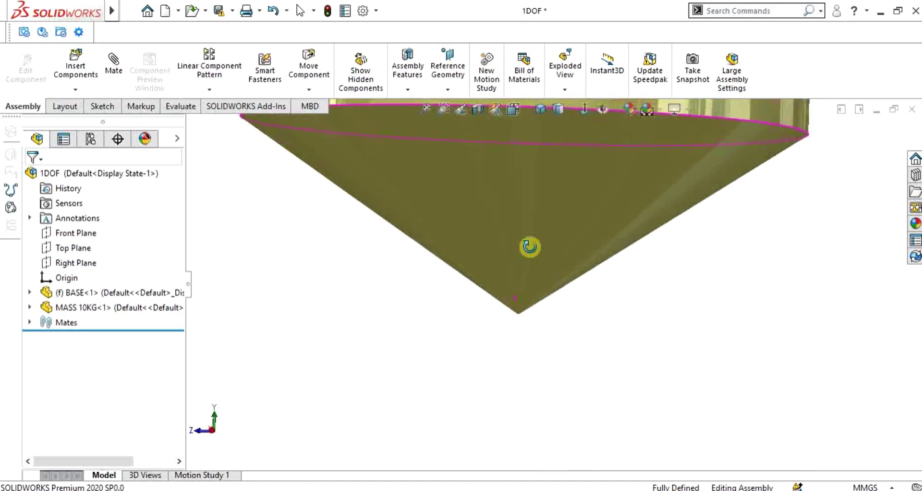
pyautogui.scroll(4, 531, 258)
pyautogui.scroll(-4, 543, 295)
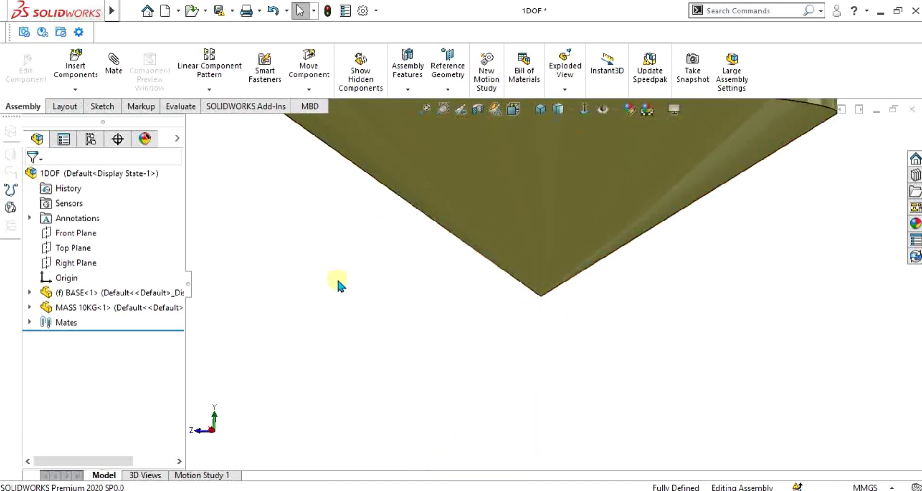
pyautogui.press('f')
pyautogui.scroll(-6, 583, 237)
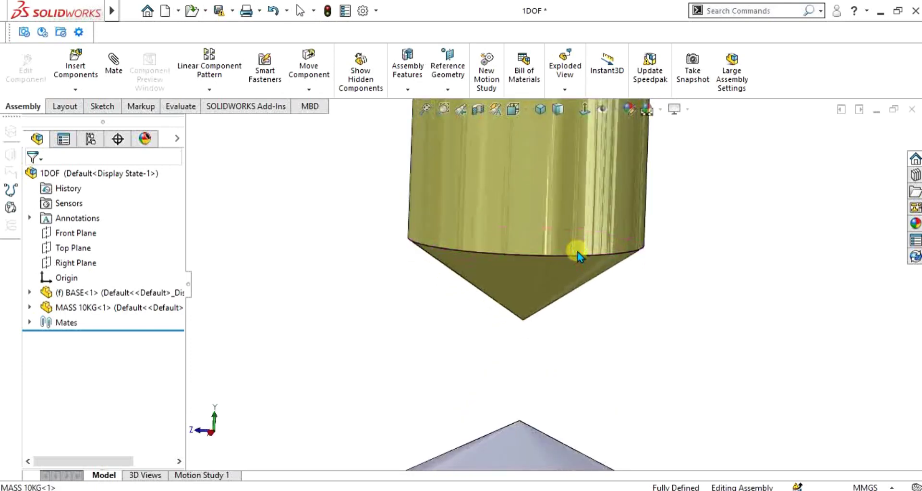
pyautogui.moveTo(539, 305); pyautogui.dragTo(548, 343, button='middle')
pyautogui.scroll(-3, 529, 315)
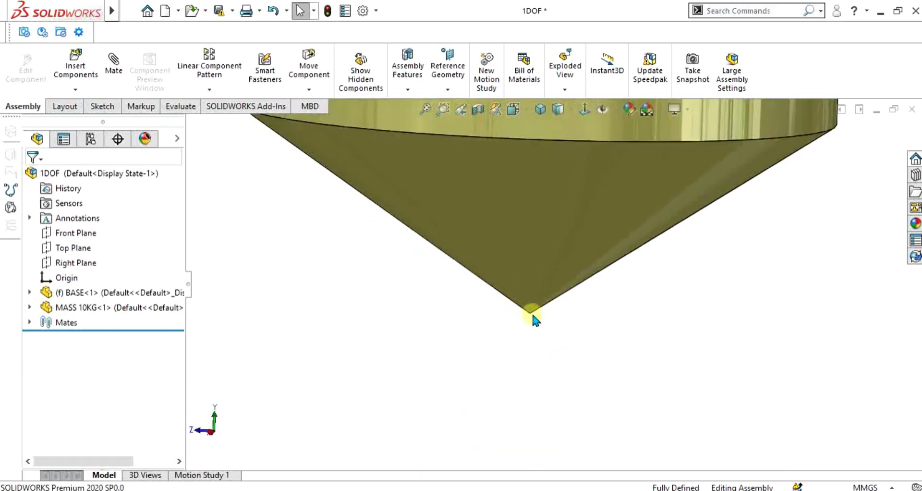
# Add a Simulation Data sensor with the Workflow Sensitive quantity at the lower tip vertex of the 10 kg mass
pyautogui.rightClick(67, 202)
pyautogui.click(84, 211)
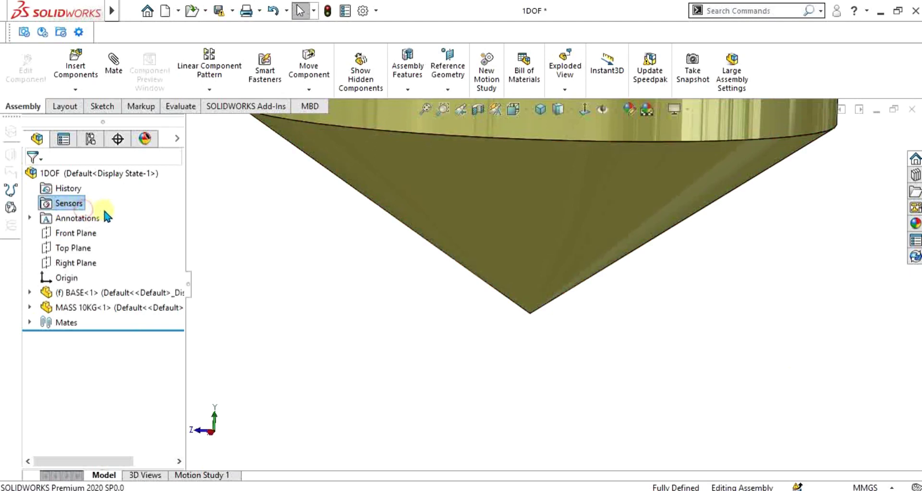
pyautogui.click(115, 217)
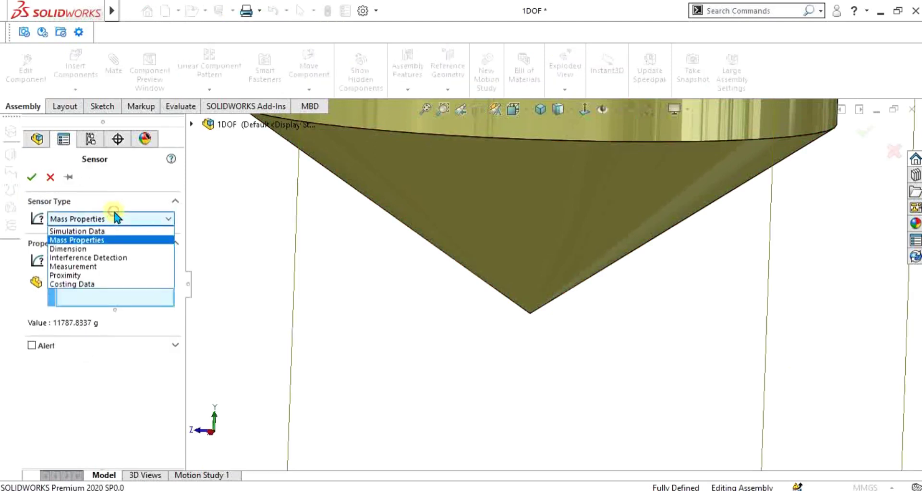
pyautogui.click(113, 231)
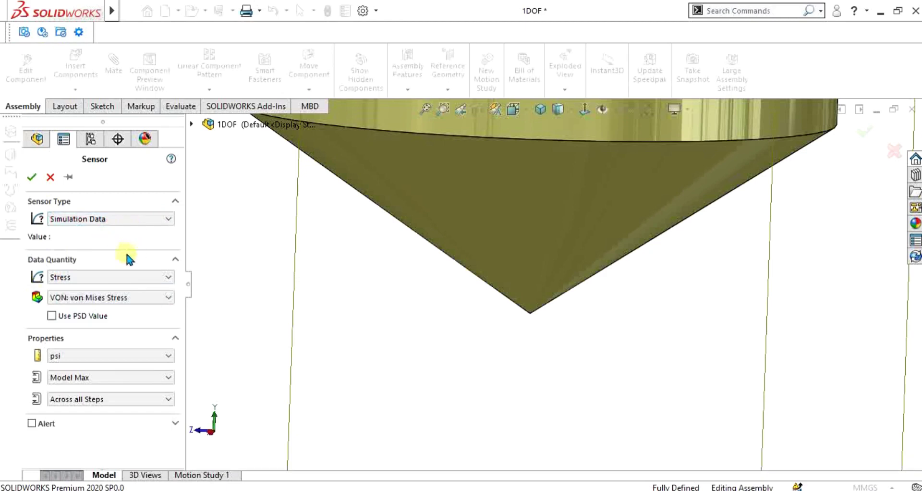
pyautogui.click(93, 278)
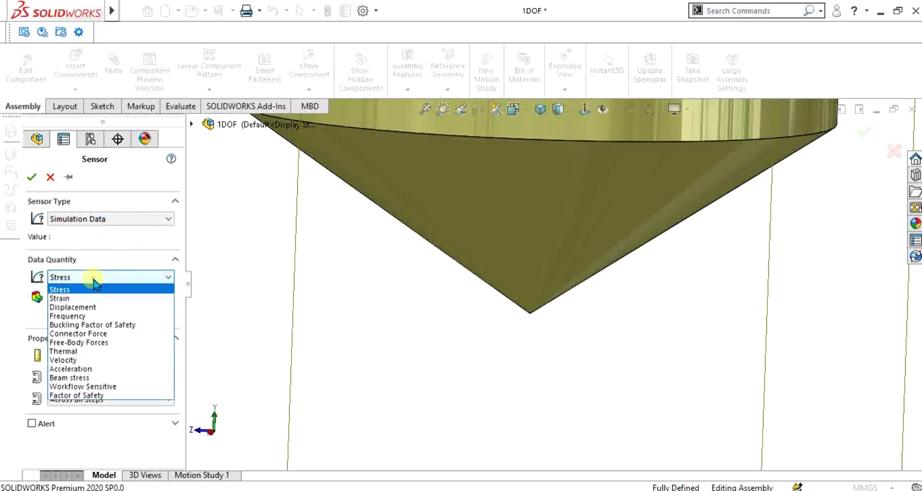
pyautogui.click(96, 386)
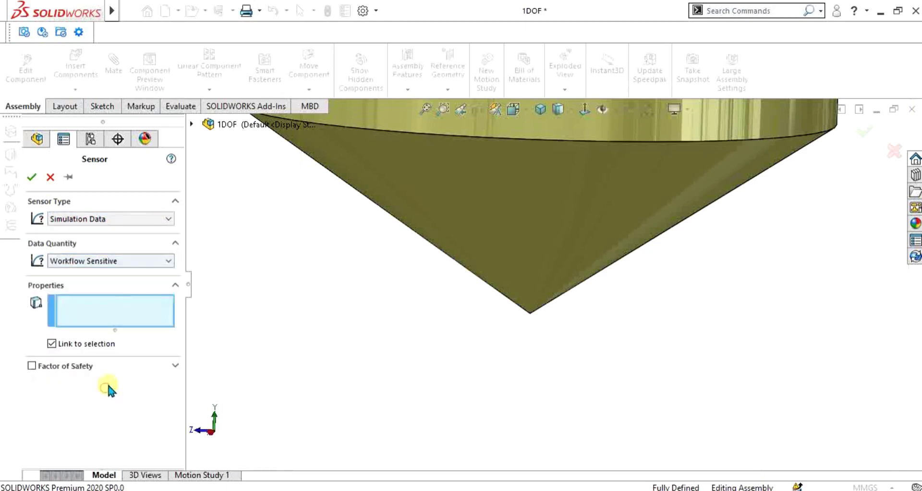
pyautogui.click(530, 314)
pyautogui.press('f')
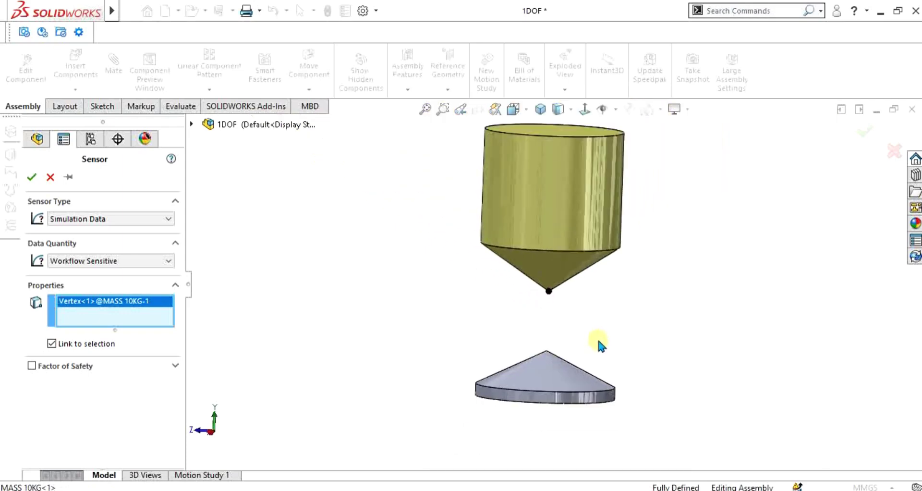
pyautogui.scroll(-4, 591, 323)
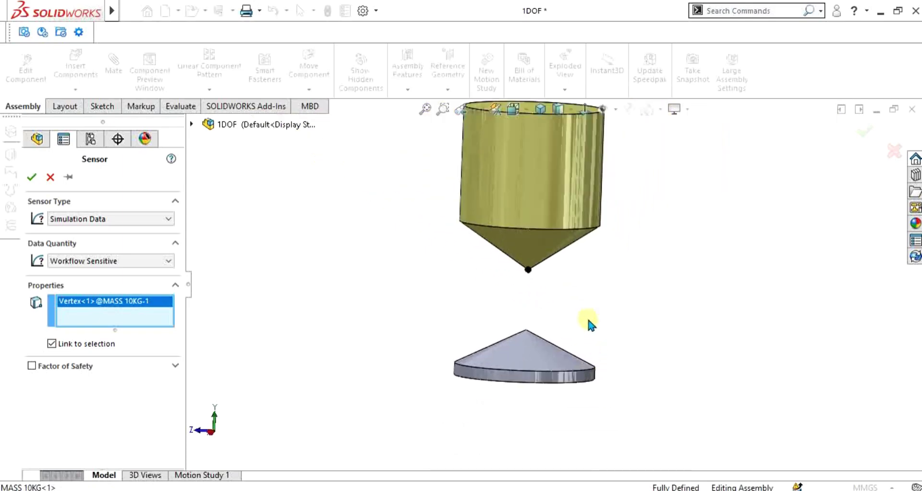
pyautogui.click(28, 175)
# Load the SOLIDWORKS Simulation add-in
pyautogui.scroll(4, 517, 326)
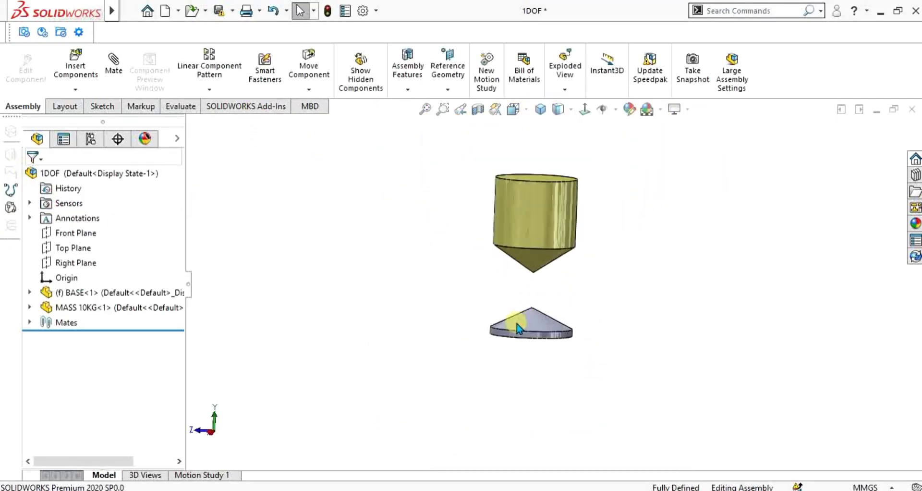
pyautogui.scroll(-4, 519, 288)
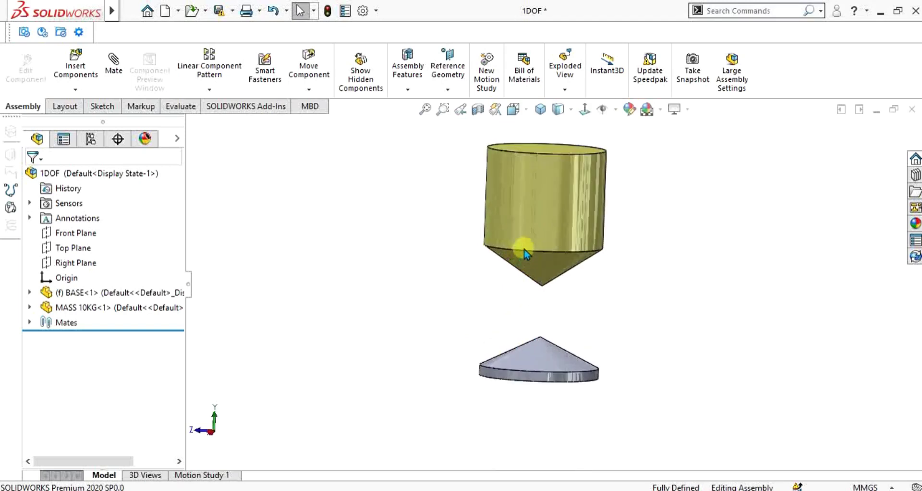
pyautogui.click(254, 109)
pyautogui.click(330, 70)
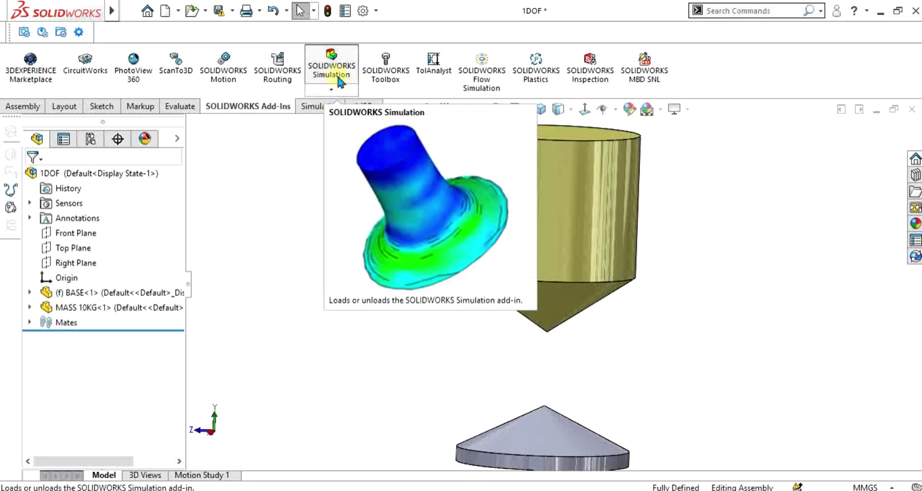
# Create a new Linear Dynamic simulation study of the modal time history type for the assembly
pyautogui.click(315, 105)
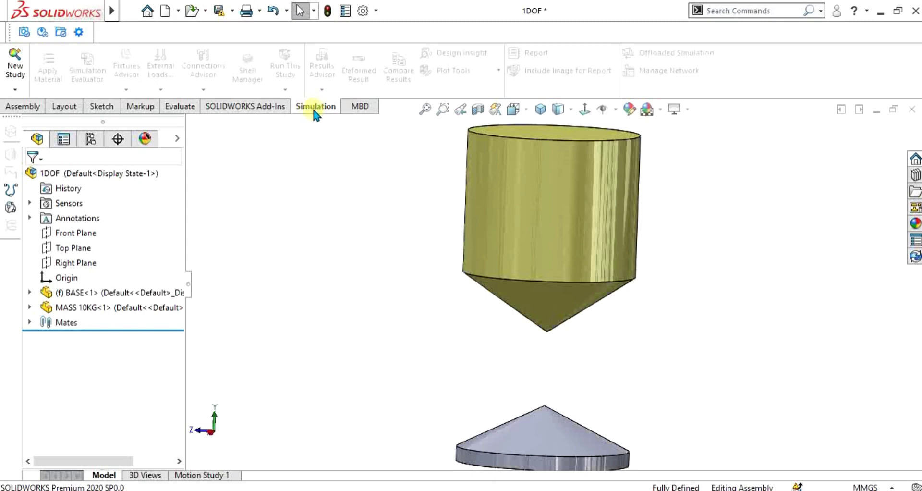
pyautogui.click(15, 60)
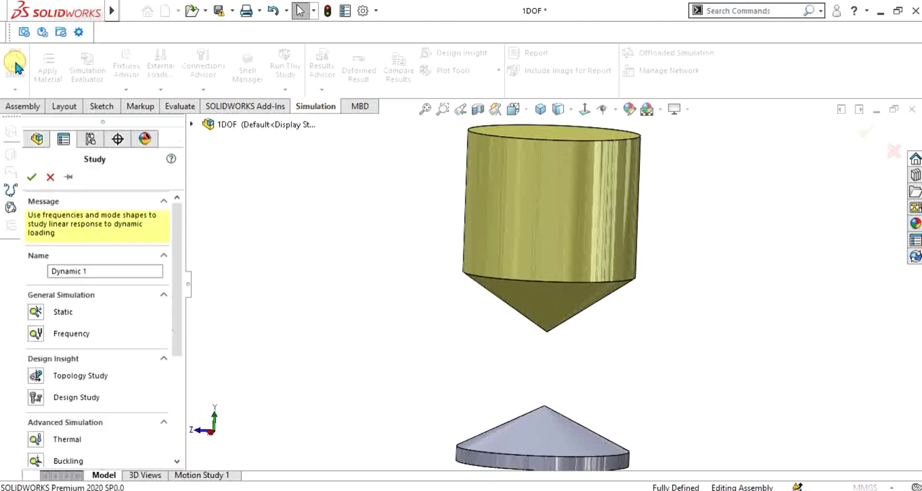
pyautogui.moveTo(171, 220); pyautogui.dragTo(179, 268)
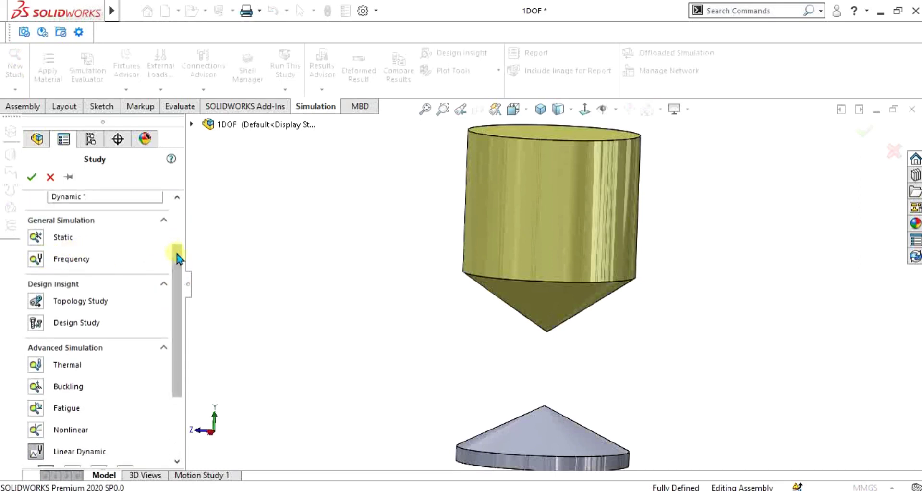
pyautogui.moveTo(176, 251); pyautogui.dragTo(180, 294)
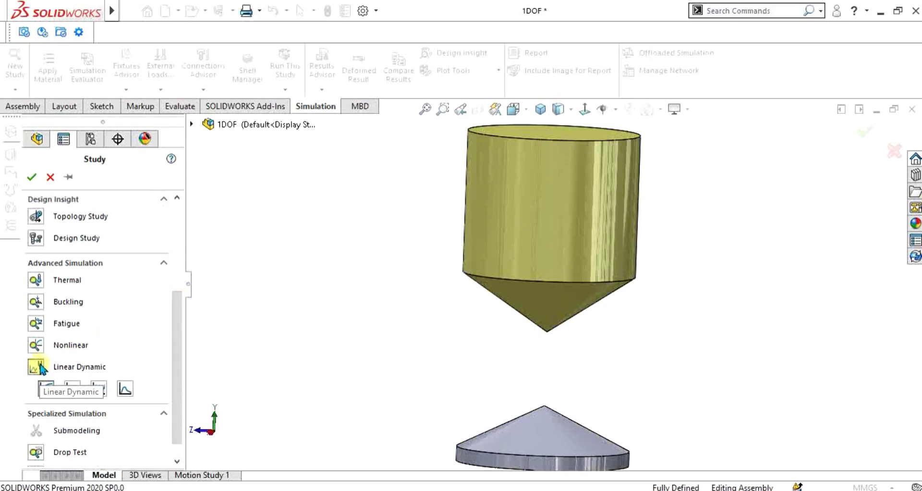
pyautogui.scroll(-1, 47, 394)
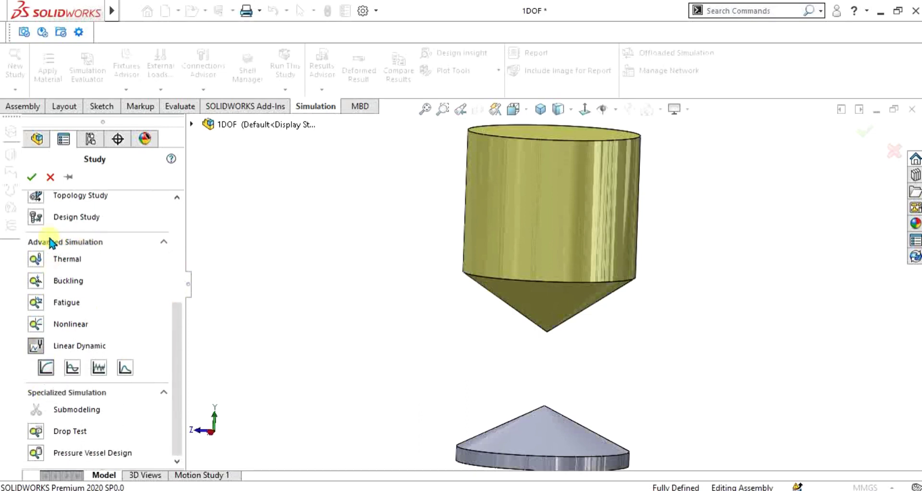
pyautogui.click(32, 177)
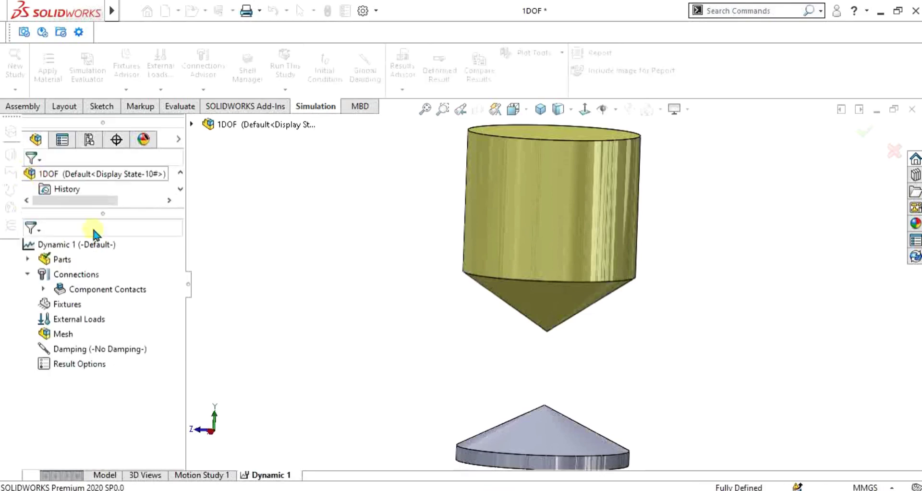
# Start a Spring-Damper connector between the lower tip vertex of the 10 kg mass and the tip vertex of the base
pyautogui.scroll(-2, 562, 343)
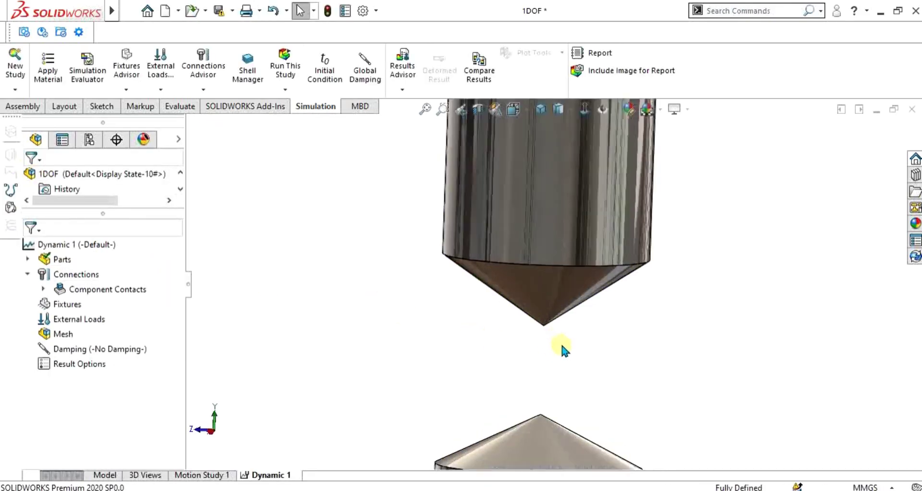
pyautogui.scroll(2, 561, 357)
pyautogui.moveTo(560, 351)
pyautogui.mouseDown(button='middle')
pyautogui.moveTo(557, 369)
pyautogui.moveTo(550, 344)
pyautogui.mouseUp(button='middle')
pyautogui.scroll(-3, 548, 343)
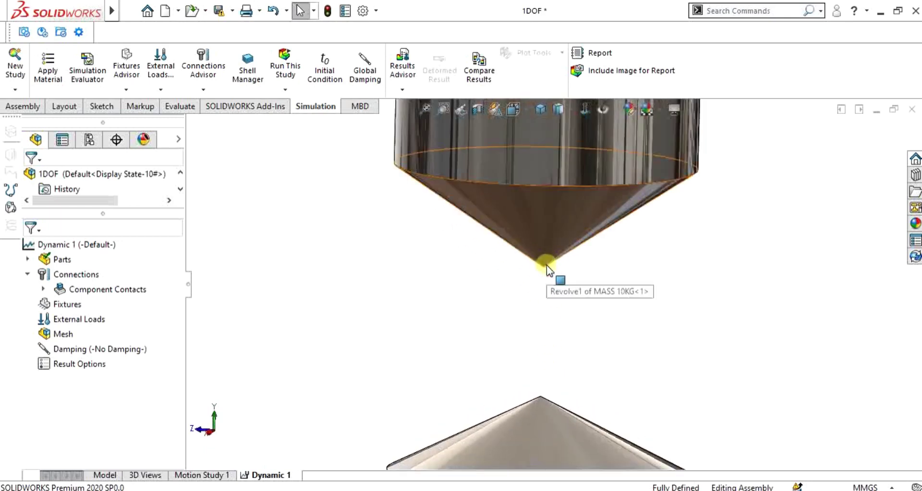
pyautogui.click(44, 289)
pyautogui.rightClick(60, 274)
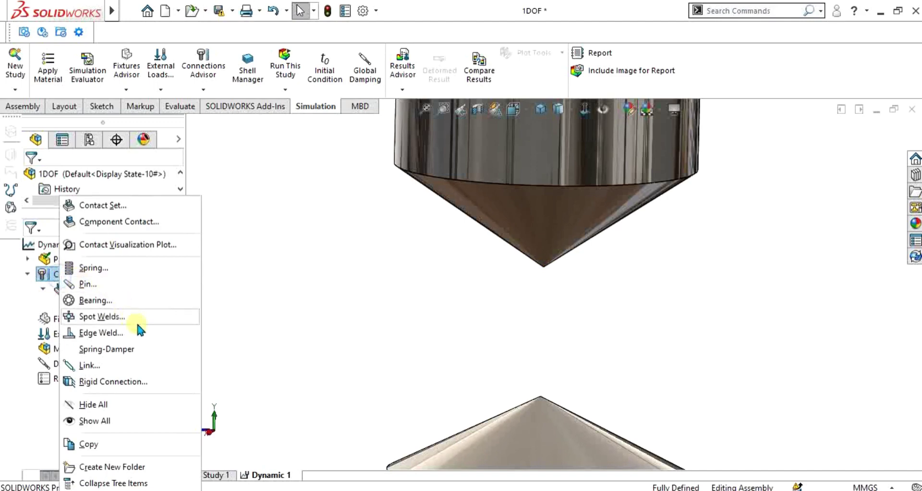
pyautogui.click(129, 350)
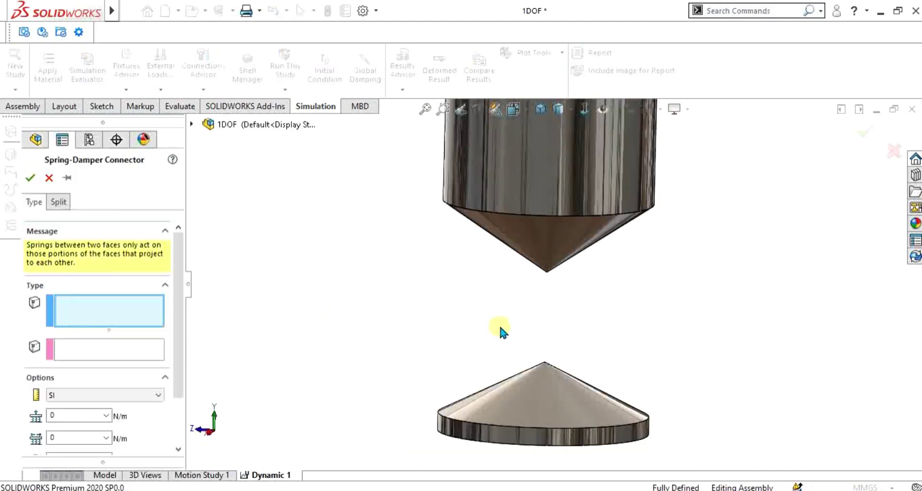
pyautogui.click(548, 272)
pyautogui.moveTo(540, 312); pyautogui.dragTo(557, 387, button='middle')
pyautogui.click(550, 367)
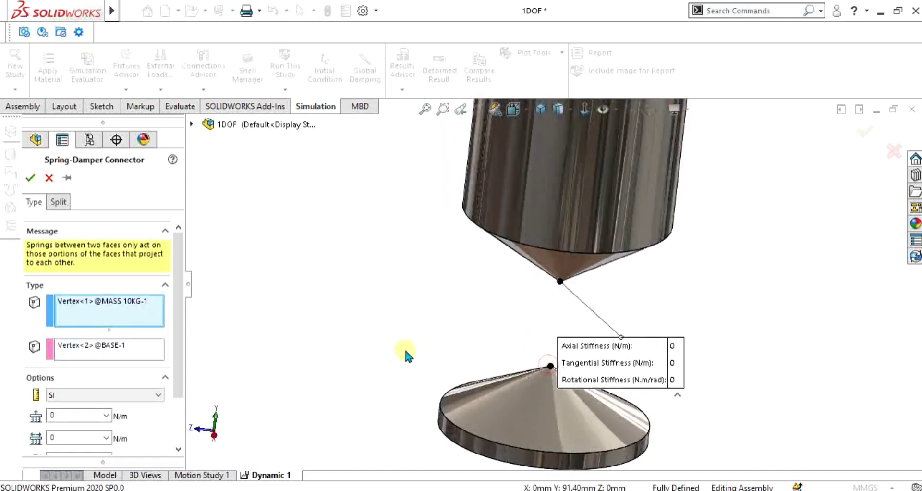
# Check the spring rate in the Word problem sketch, return to SOLIDWORKS and set the connector's axial stiffness to 400000 N/m
pyautogui.moveTo(180, 305); pyautogui.dragTo(181, 350)
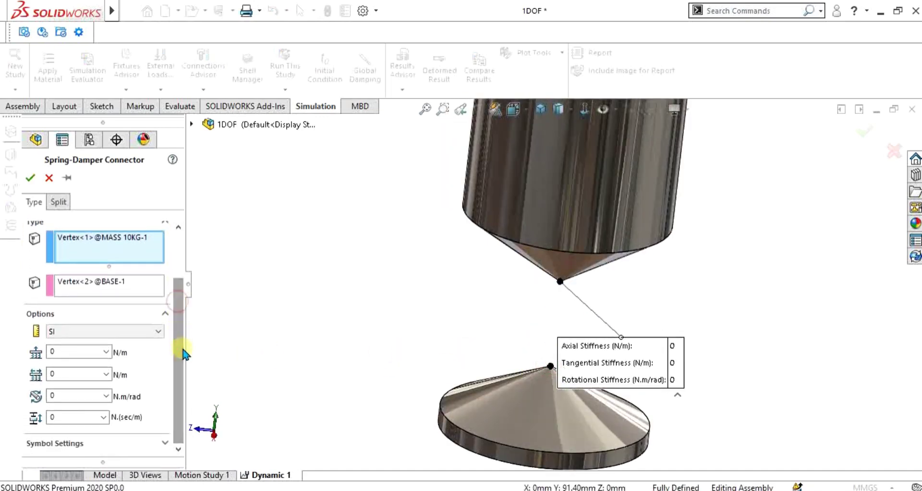
pyautogui.click(647, 490)
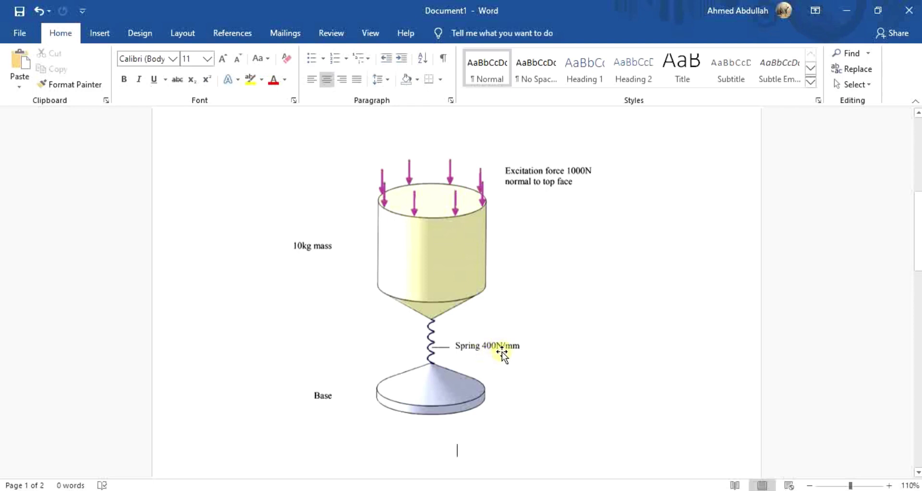
pyautogui.click(846, 10)
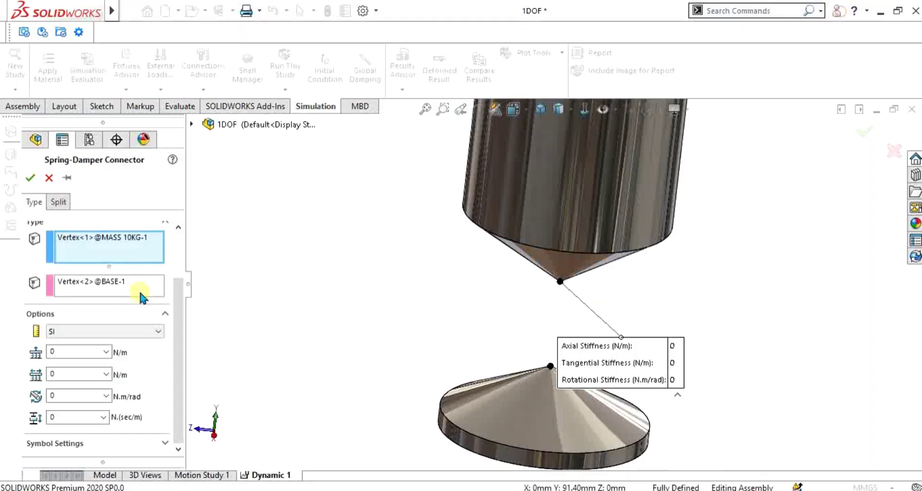
pyautogui.doubleClick(88, 348)
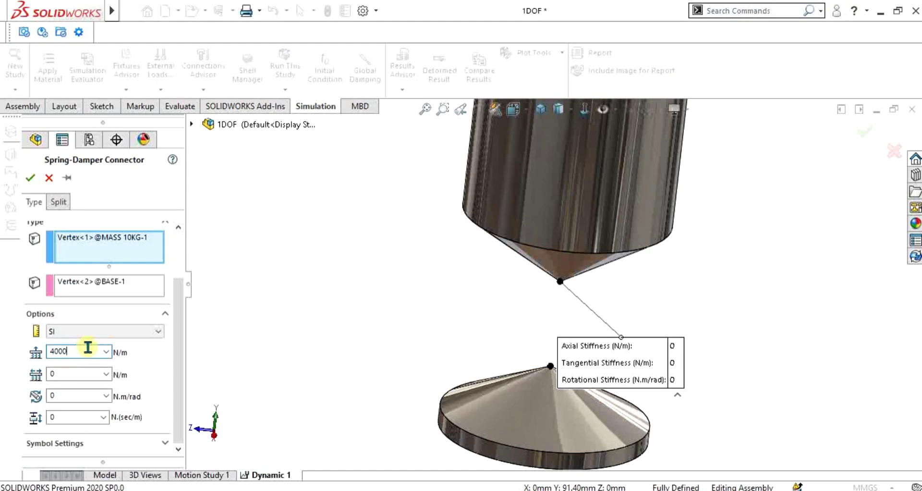
# Set the connector's damping to 200 N.(sec/m), review the Word document once more and accept the connector in SOLIDWORKS
pyautogui.doubleClick(69, 418)
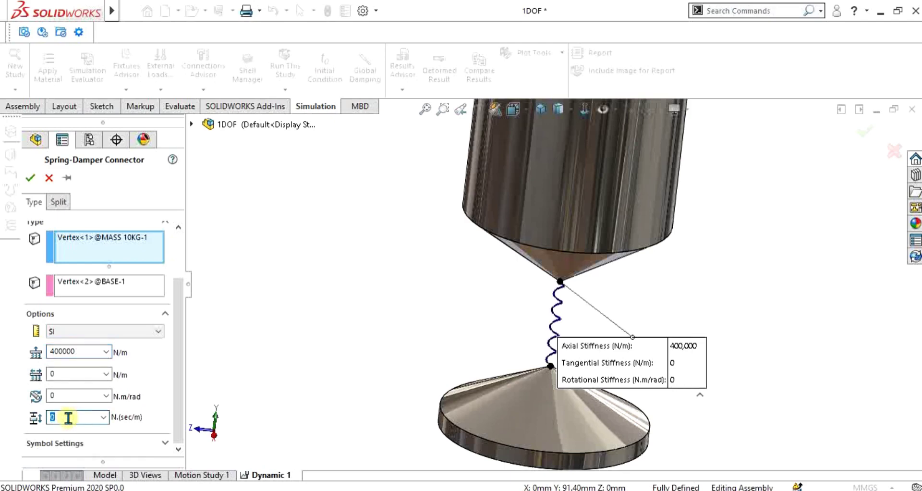
pyautogui.write('200')
pyautogui.click(649, 483)
pyautogui.scroll(-8, 547, 302)
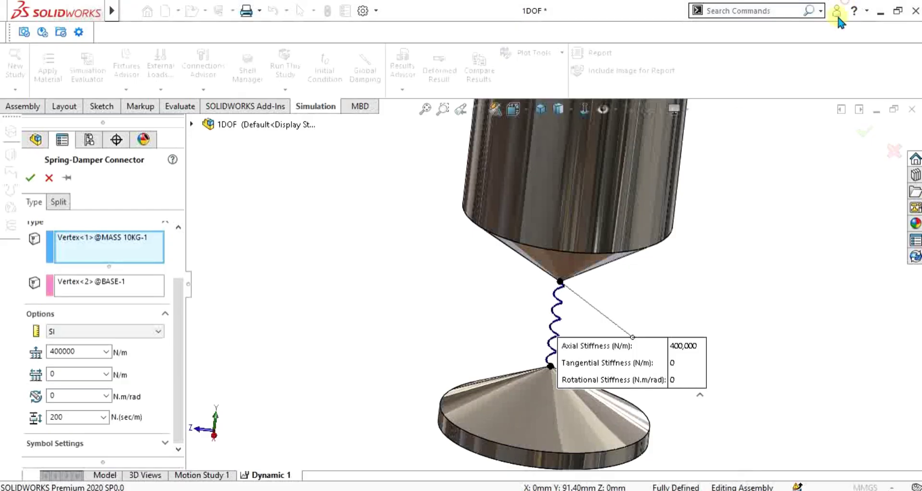
pyautogui.click(846, 10)
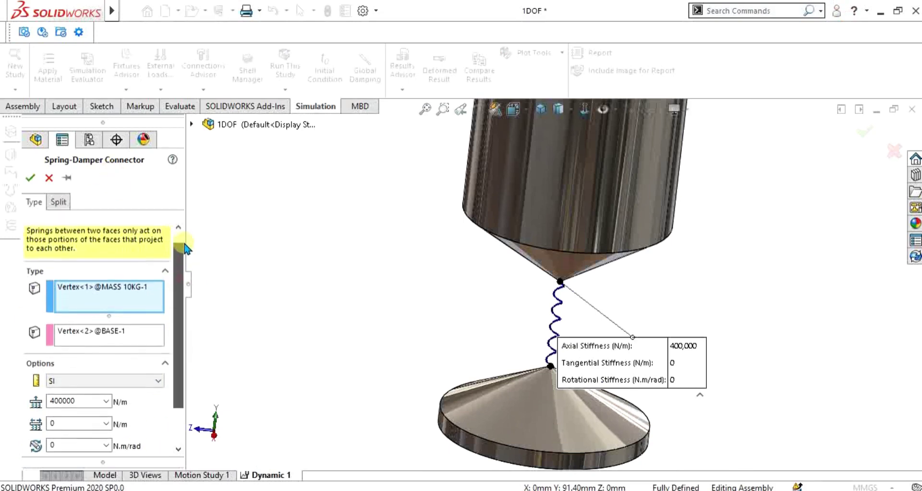
pyautogui.click(31, 177)
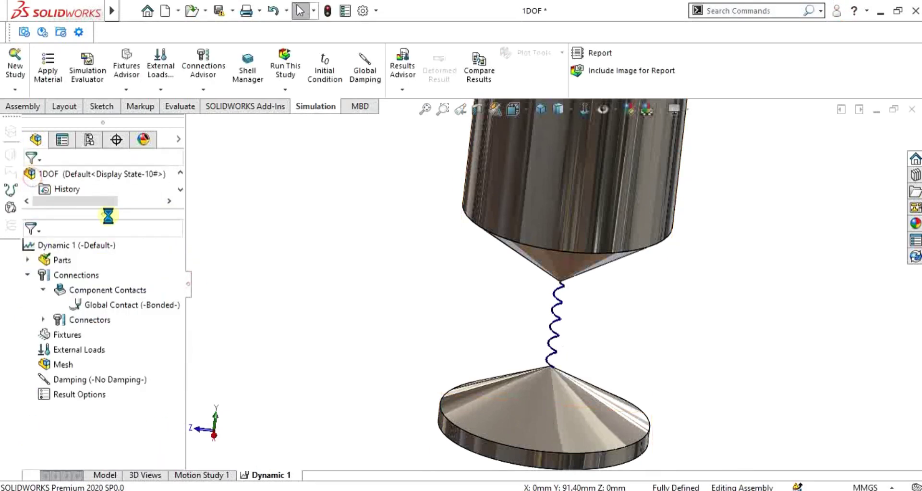
# Apply a Fixed Geometry fixture to the flat underside of the base
pyautogui.rightClick(66, 336)
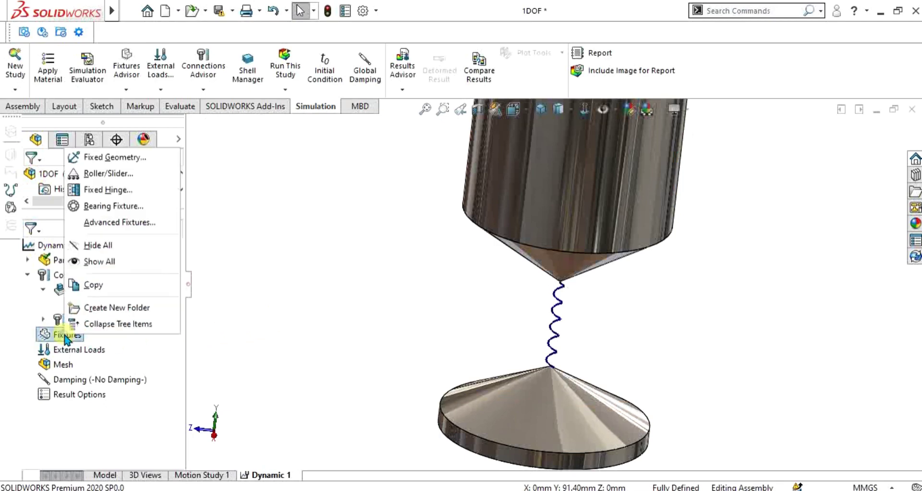
pyautogui.click(110, 155)
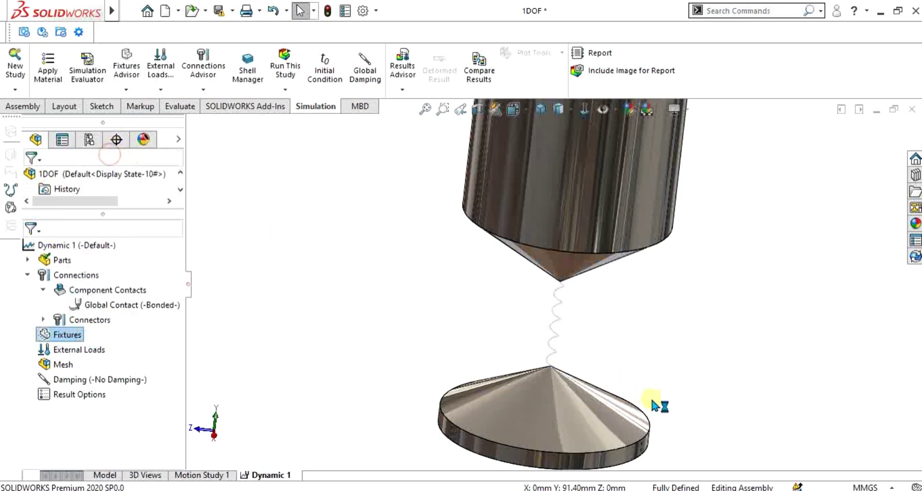
pyautogui.moveTo(692, 420); pyautogui.dragTo(683, 268, button='middle')
pyautogui.click(545, 381)
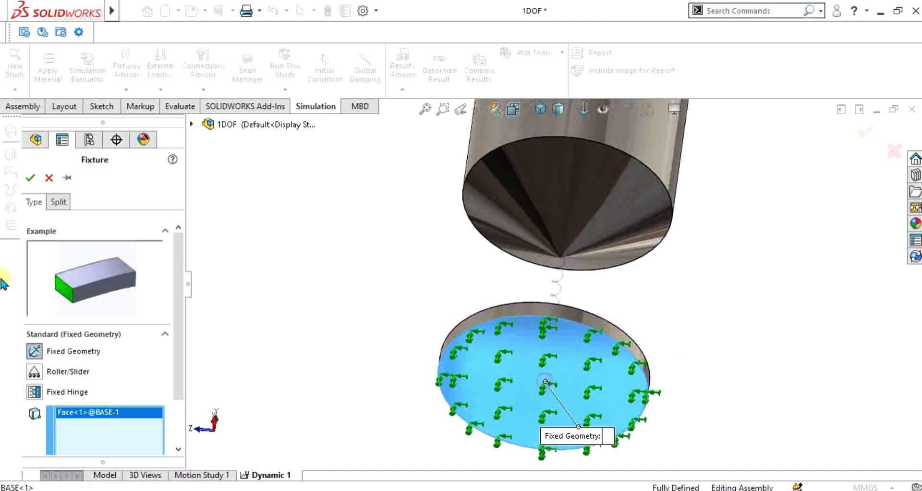
pyautogui.click(31, 177)
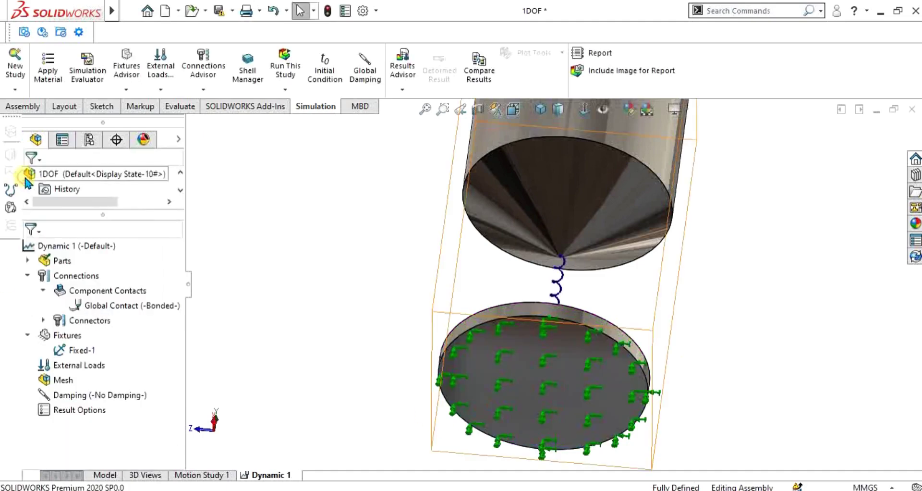
# Start an advanced On Cylindrical Faces fixture on the cylindrical side face of the 10 kg mass
pyautogui.rightClick(57, 335)
pyautogui.click(109, 160)
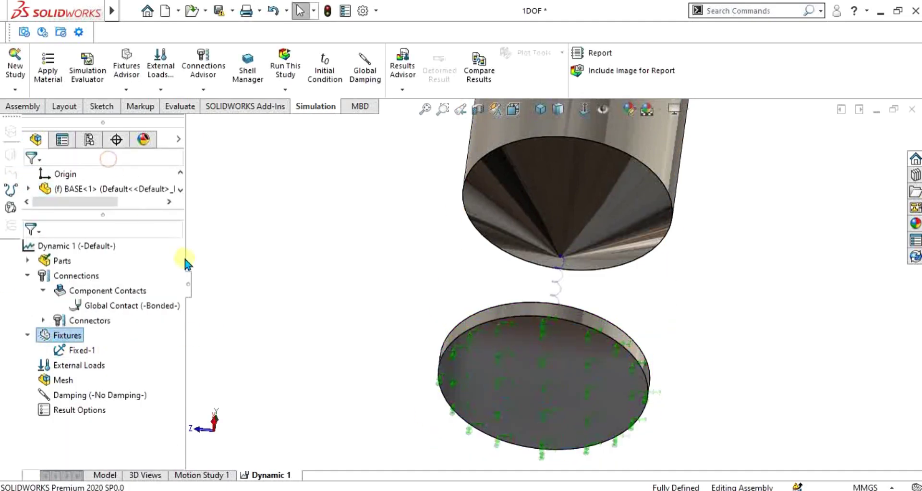
pyautogui.moveTo(178, 319); pyautogui.dragTo(181, 361)
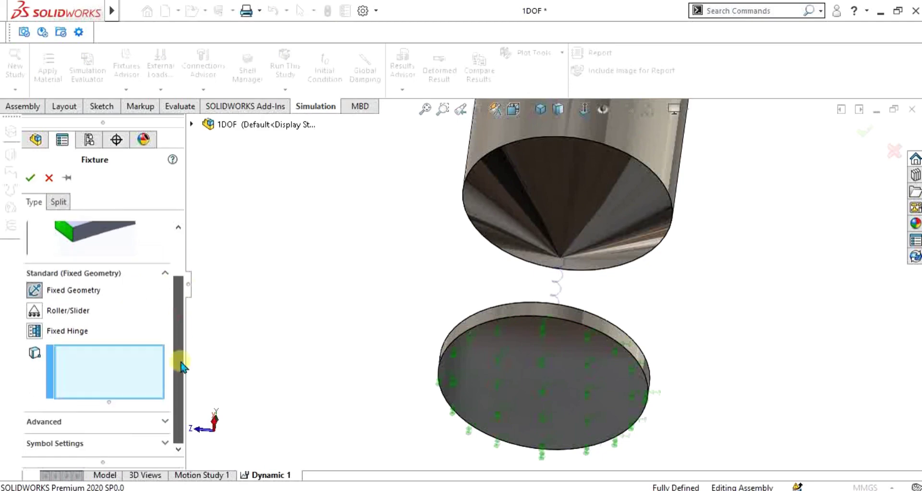
pyautogui.click(54, 416)
pyautogui.click(107, 309)
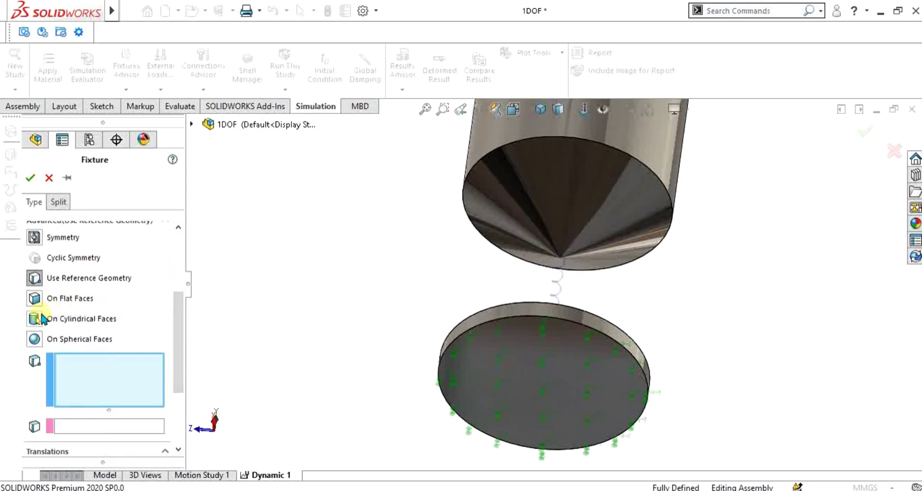
pyautogui.scroll(2, 554, 284)
pyautogui.moveTo(541, 191); pyautogui.dragTo(560, 326, button='middle')
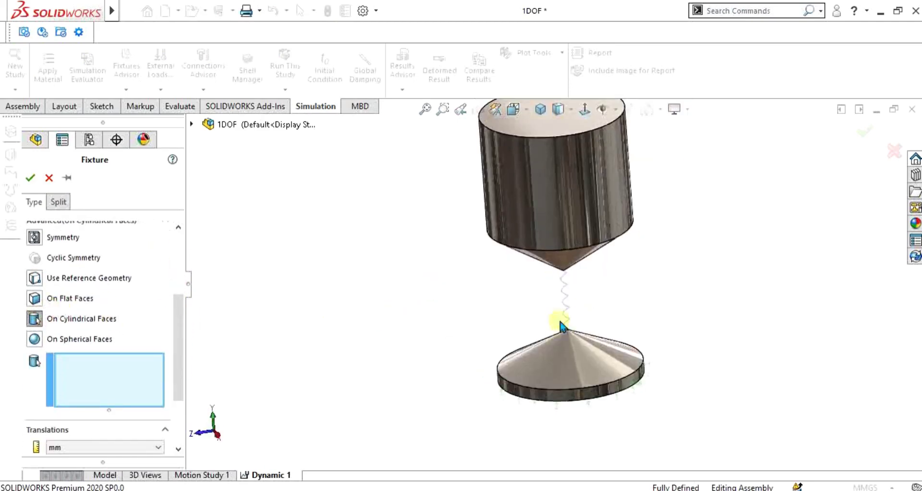
pyautogui.click(573, 222)
# Restrain the circumferential direction of the cylindrical face fixture at 0 rad and accept the fixture
pyautogui.moveTo(177, 321); pyautogui.dragTo(181, 364)
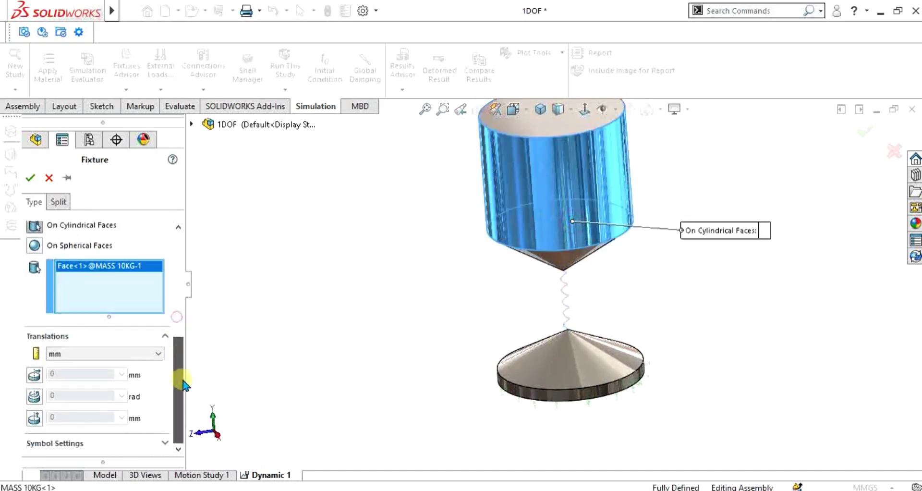
pyautogui.click(35, 397)
pyautogui.moveTo(179, 312); pyautogui.dragTo(182, 377)
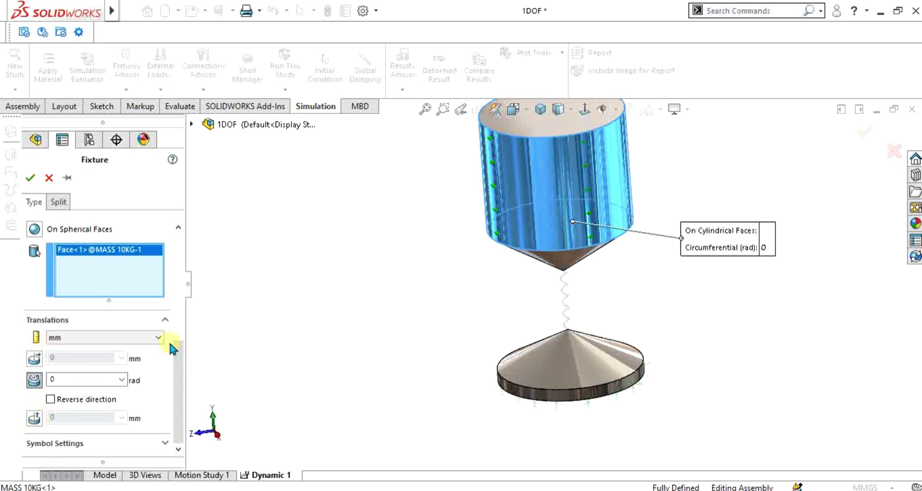
pyautogui.moveTo(172, 349); pyautogui.dragTo(183, 242)
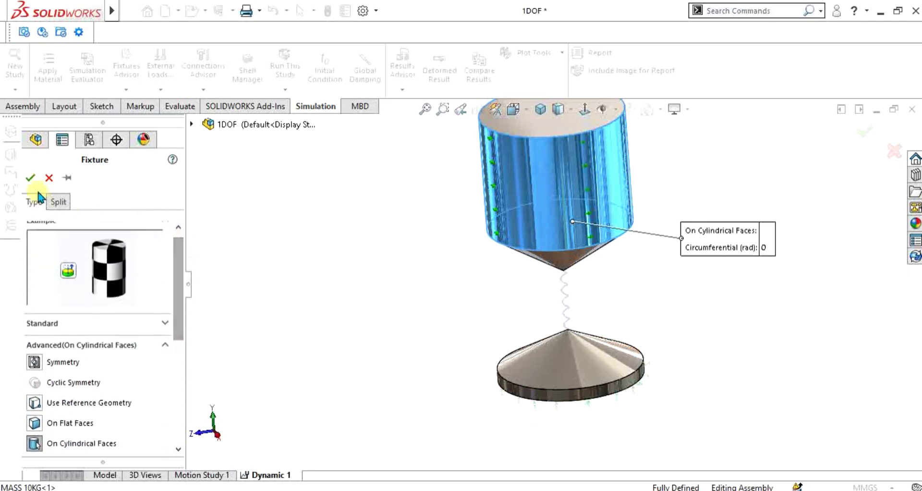
pyautogui.click(31, 178)
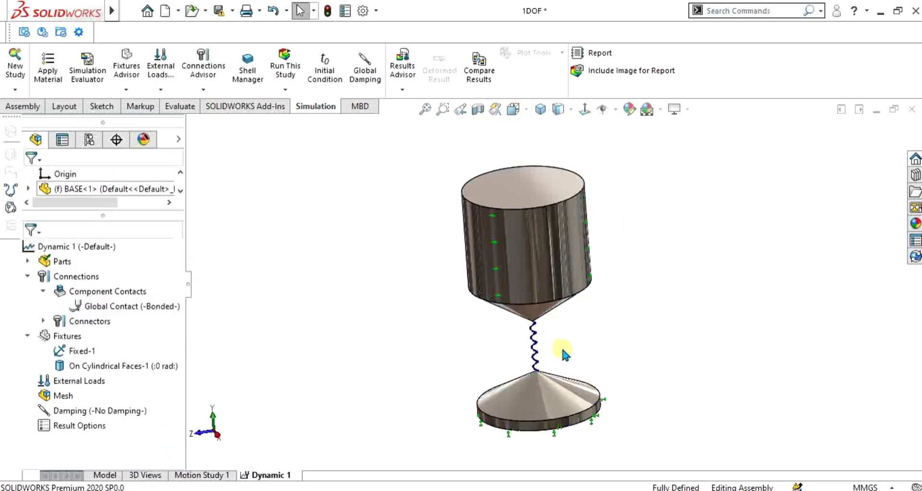
# Add a force load of 1000 N normal to the top face of the 10 kg mass
pyautogui.rightClick(77, 387)
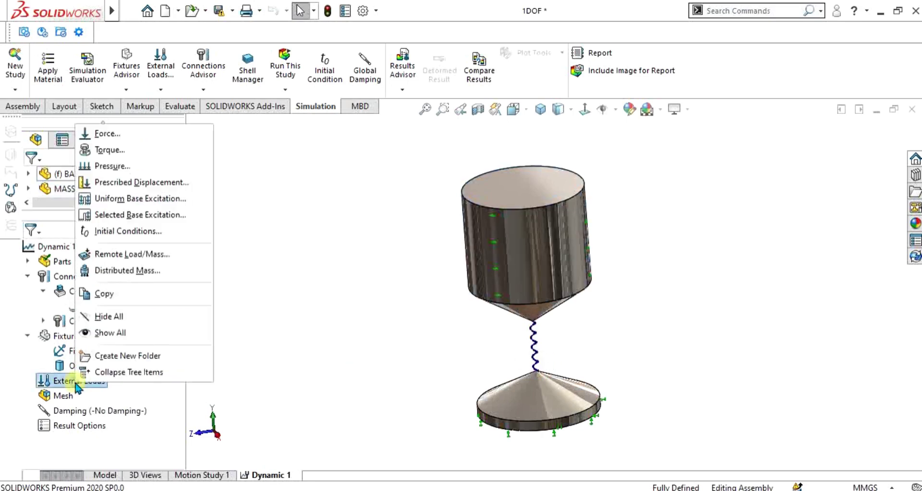
pyautogui.click(126, 131)
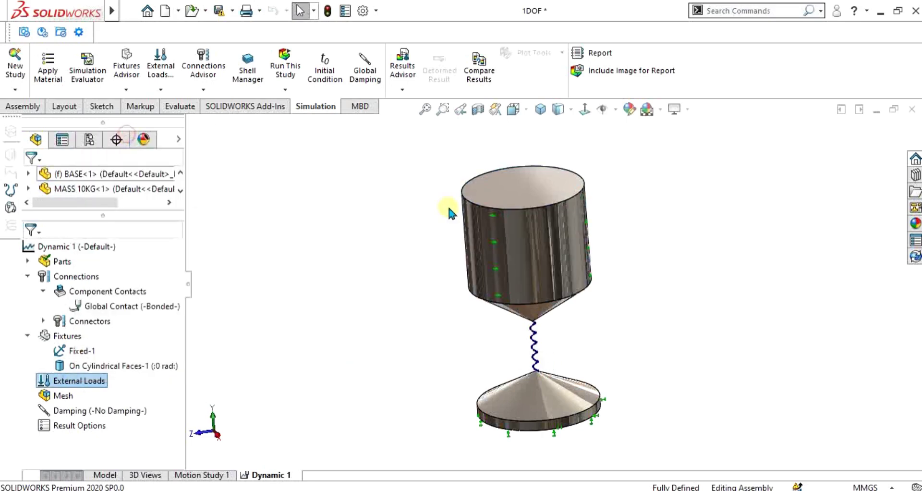
pyautogui.moveTo(399, 232); pyautogui.dragTo(425, 260, button='middle')
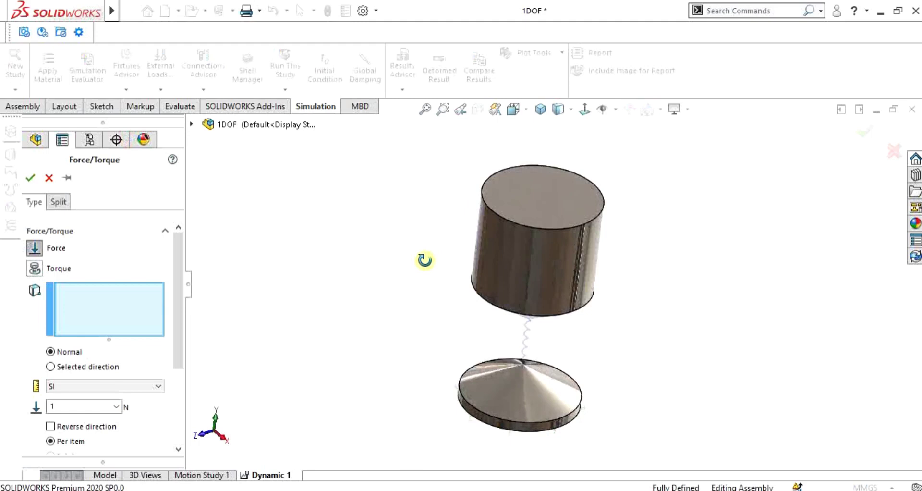
pyautogui.scroll(-3, 552, 210)
pyautogui.click(553, 209)
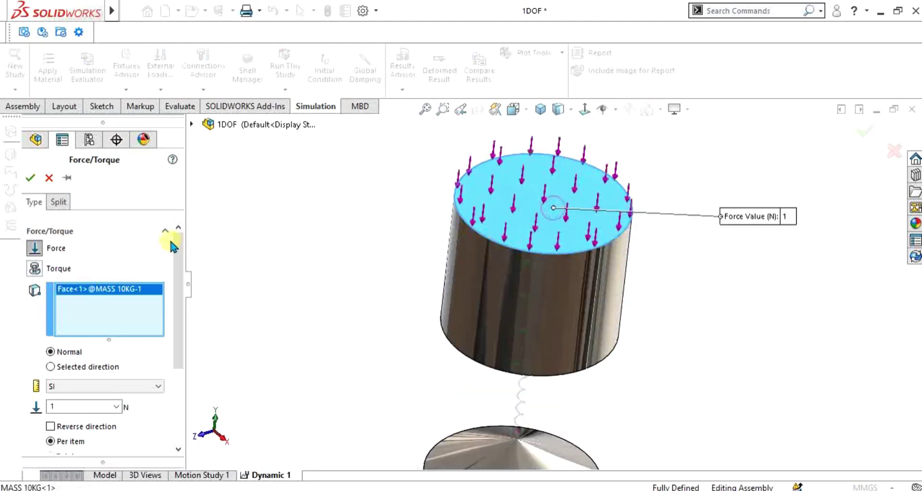
pyautogui.moveTo(178, 240); pyautogui.dragTo(182, 263)
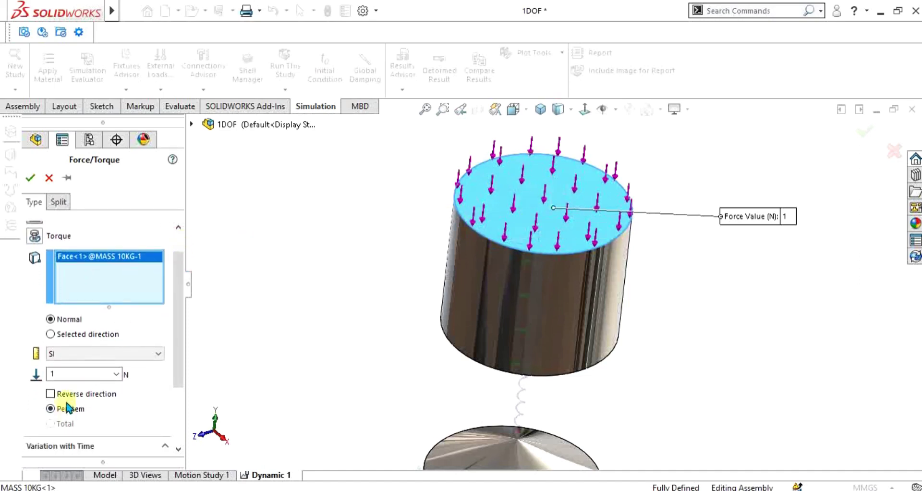
pyautogui.doubleClick(68, 375)
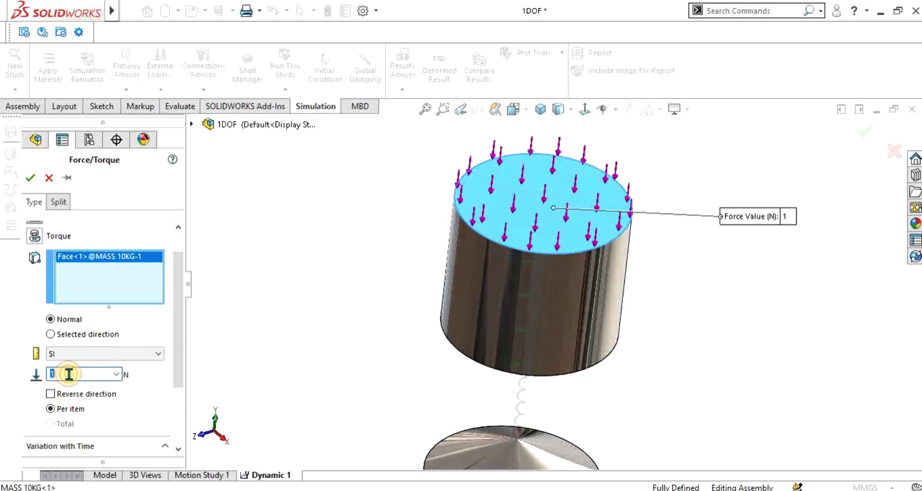
pyautogui.write('1000')
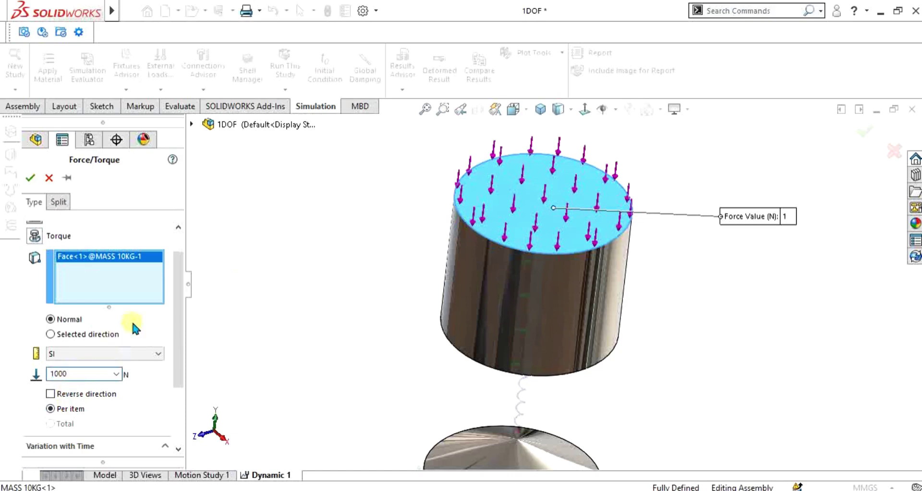
# Vary the 1000 N force with a harmonic loading time curve running from 0 to 0.03 s
pyautogui.moveTo(179, 307); pyautogui.dragTo(181, 352)
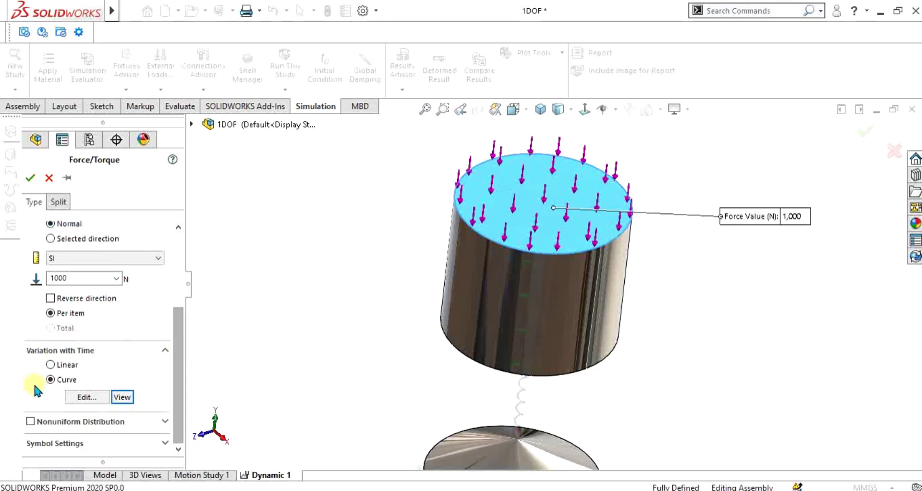
pyautogui.click(54, 377)
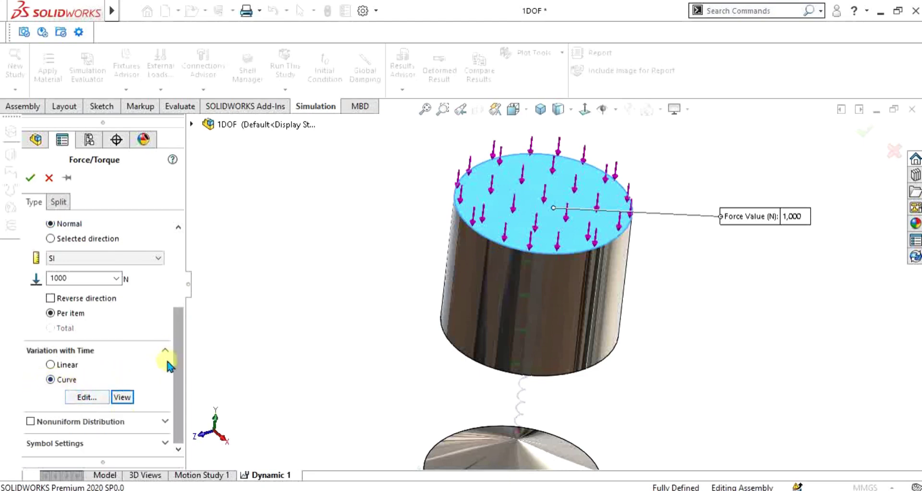
pyautogui.click(86, 398)
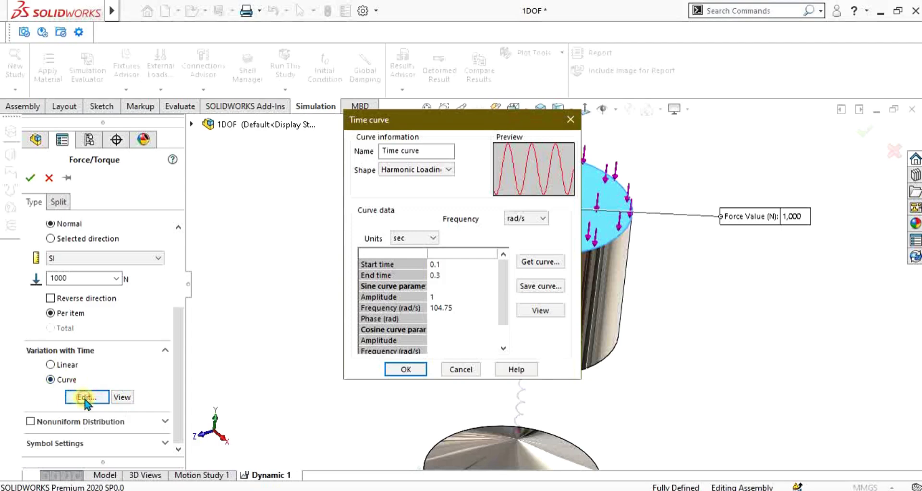
pyautogui.click(443, 275)
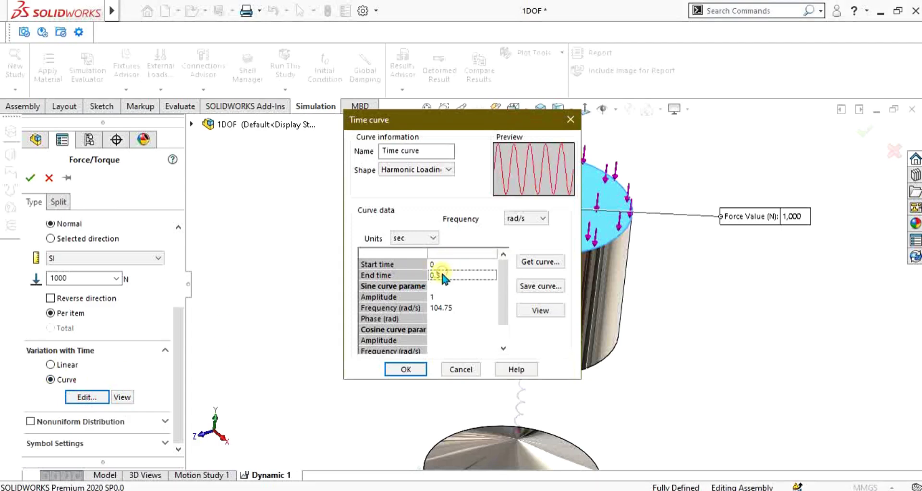
pyautogui.write('.3')
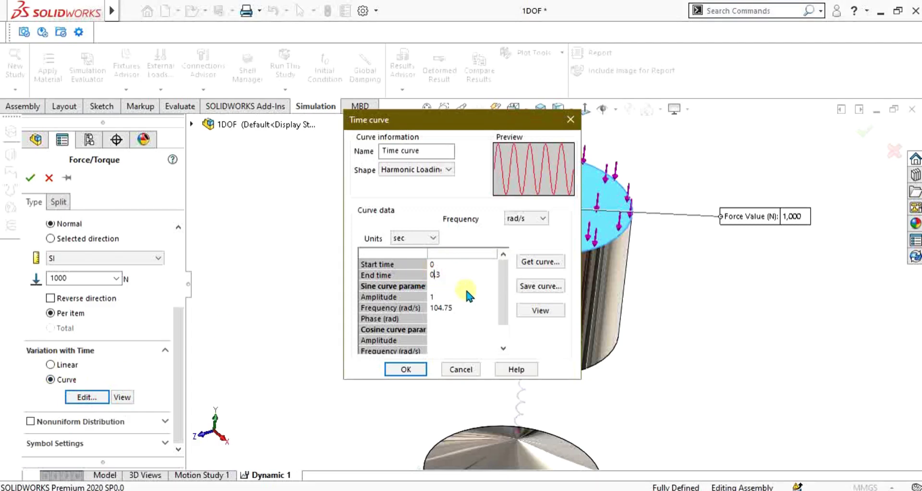
pyautogui.write('0')
pyautogui.click(442, 297)
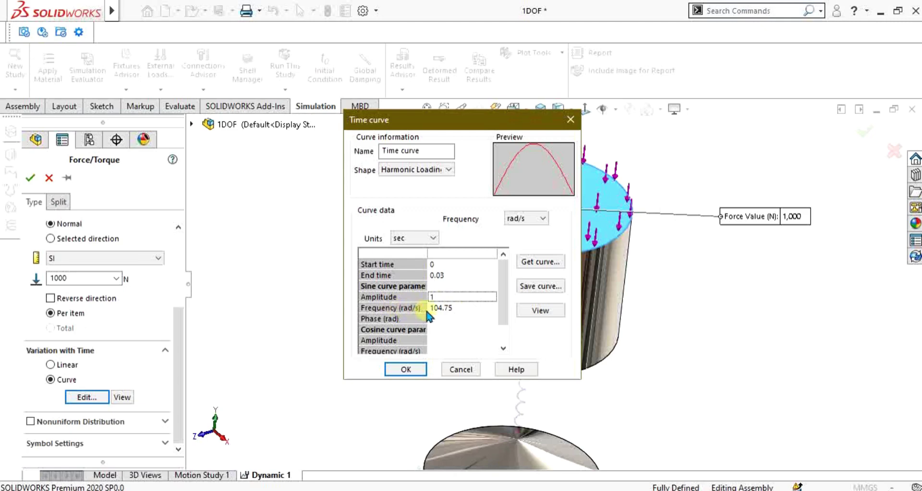
pyautogui.click(406, 368)
# Plot the force's time curve to check its shape and accept the force load
pyautogui.click(123, 396)
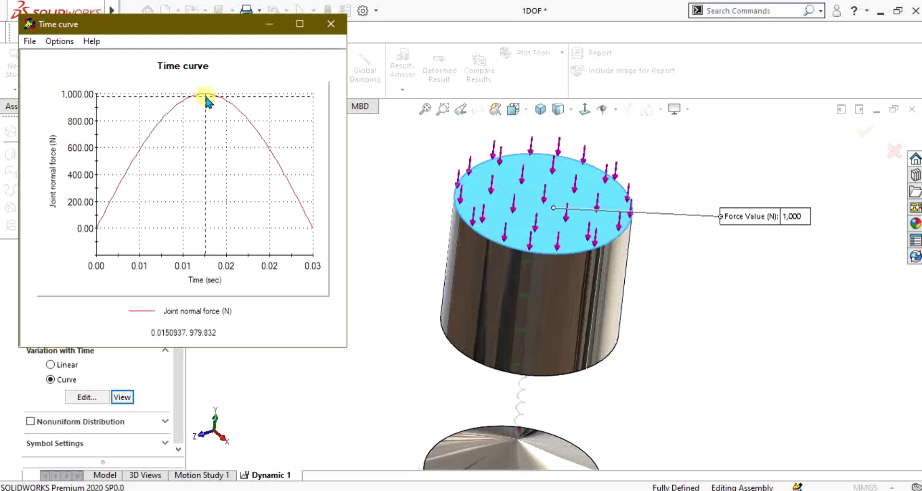
pyautogui.click(319, 24)
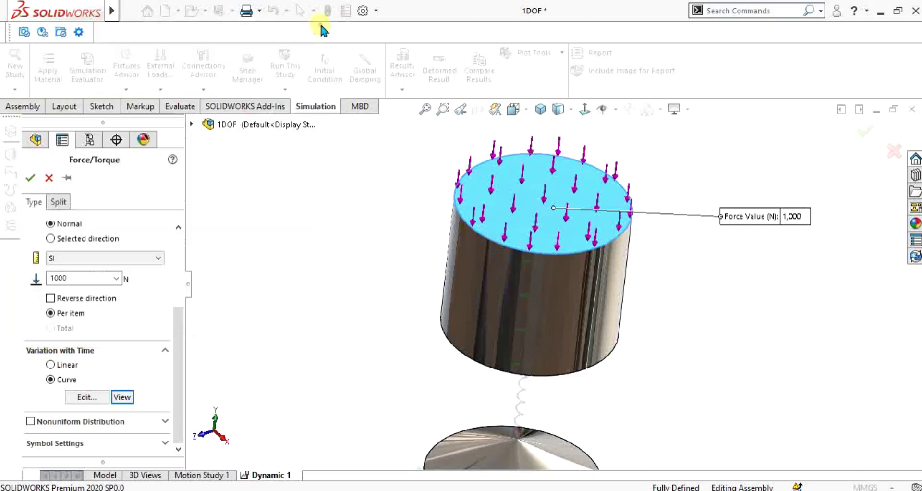
pyautogui.moveTo(179, 312); pyautogui.dragTo(180, 201)
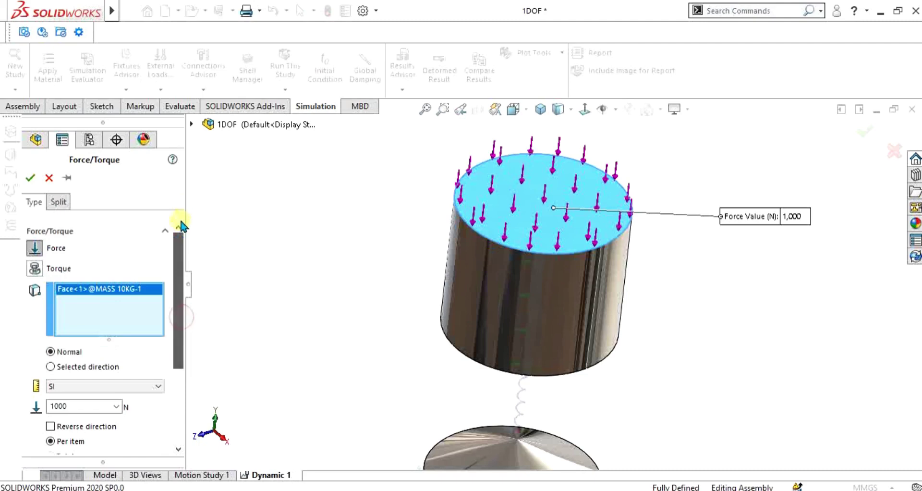
pyautogui.click(30, 178)
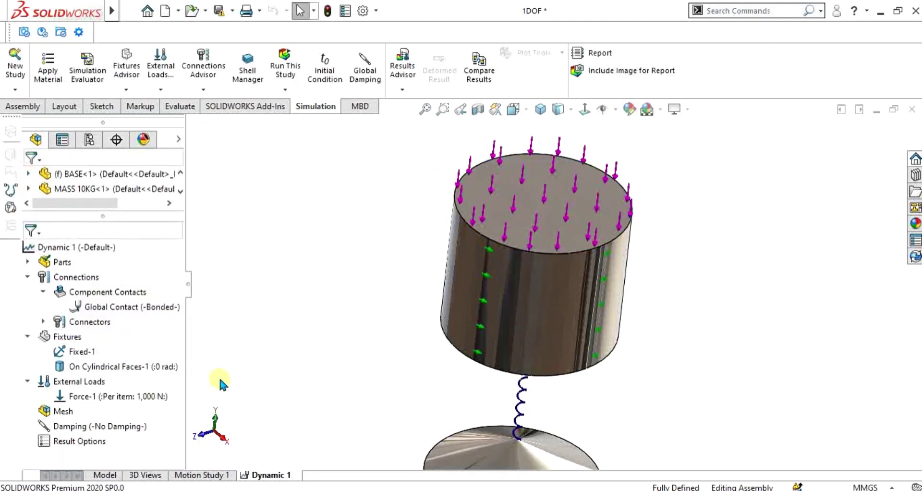
# Mesh the assembly with the default mesh density
pyautogui.rightClick(45, 411)
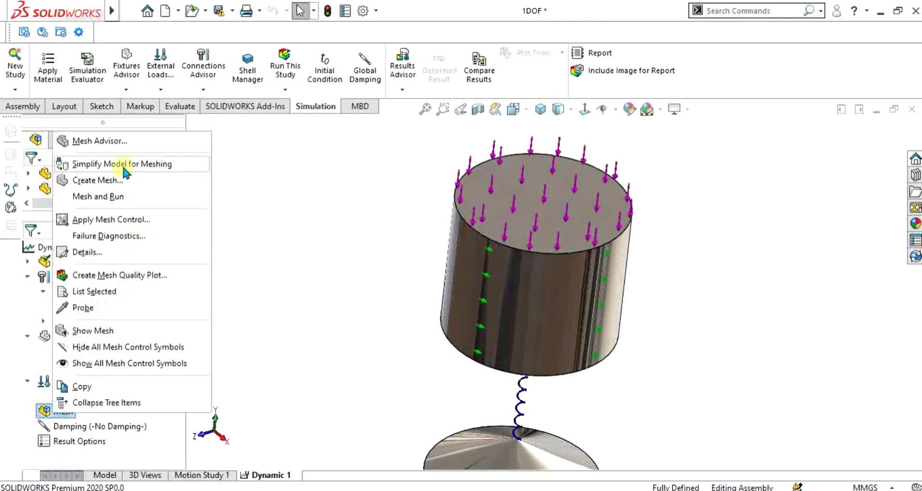
pyautogui.click(121, 180)
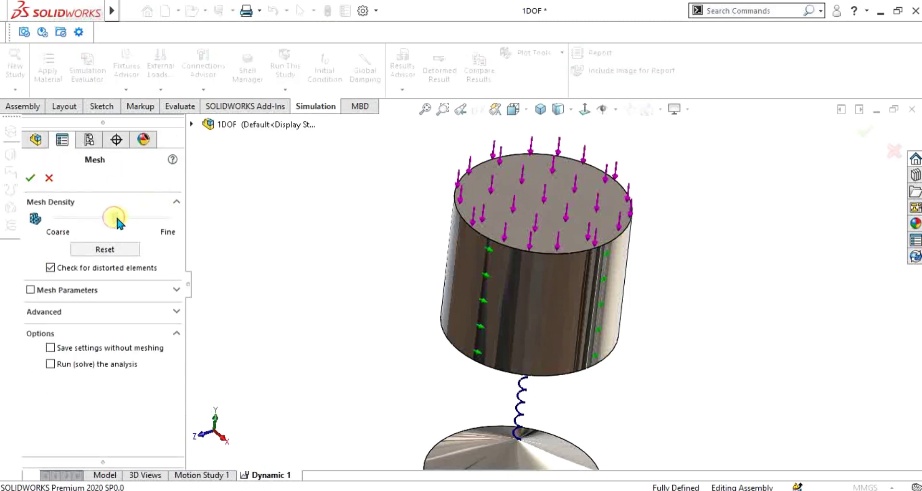
pyautogui.click(31, 178)
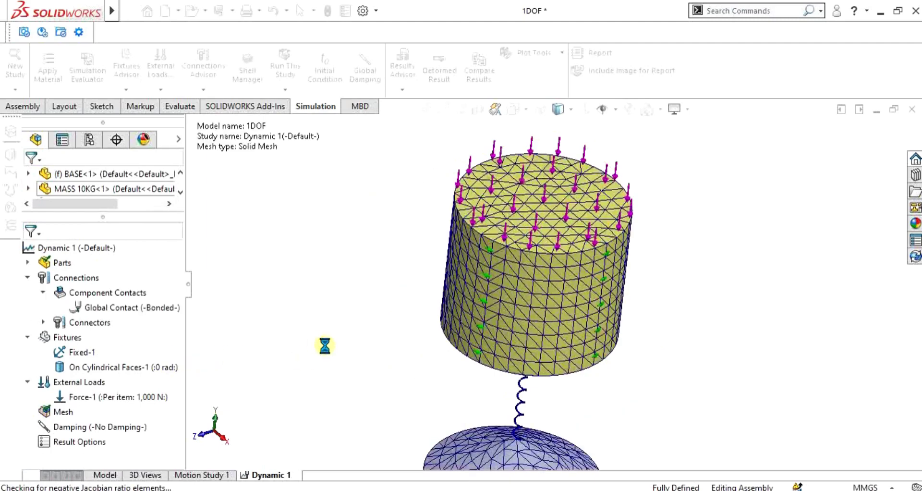
pyautogui.scroll(2, 327, 347)
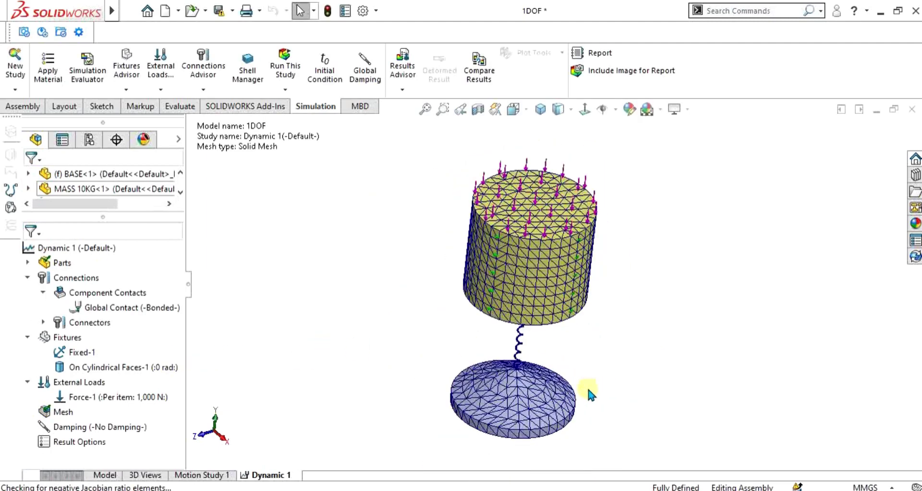
# Define modal global damping with last mode 1 and a damping ratio of 0.05
pyautogui.rightClick(106, 431)
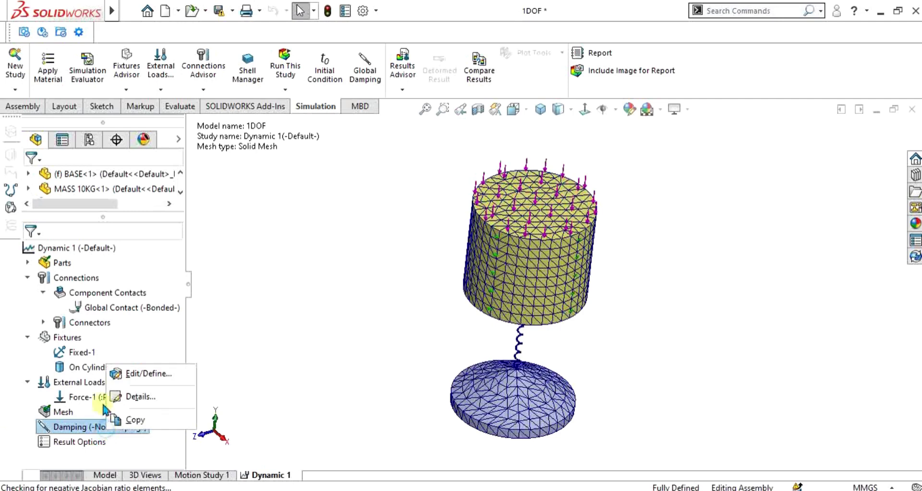
pyautogui.click(124, 371)
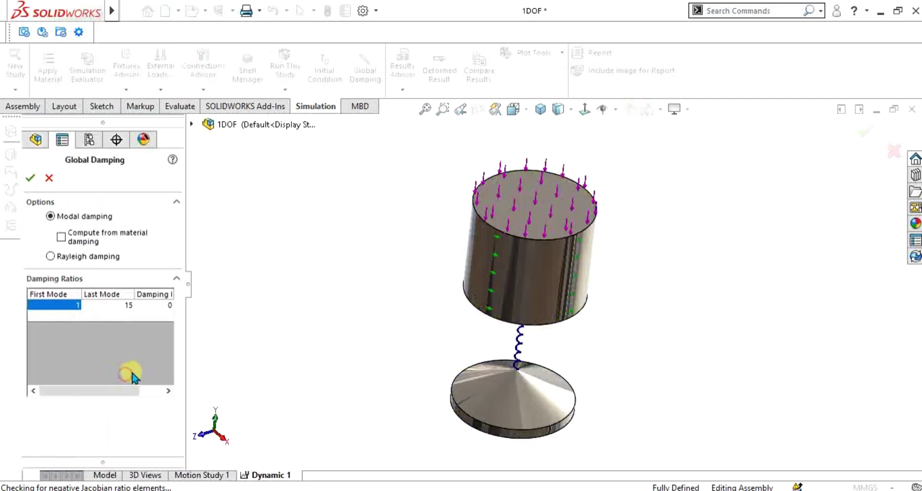
pyautogui.click(126, 306)
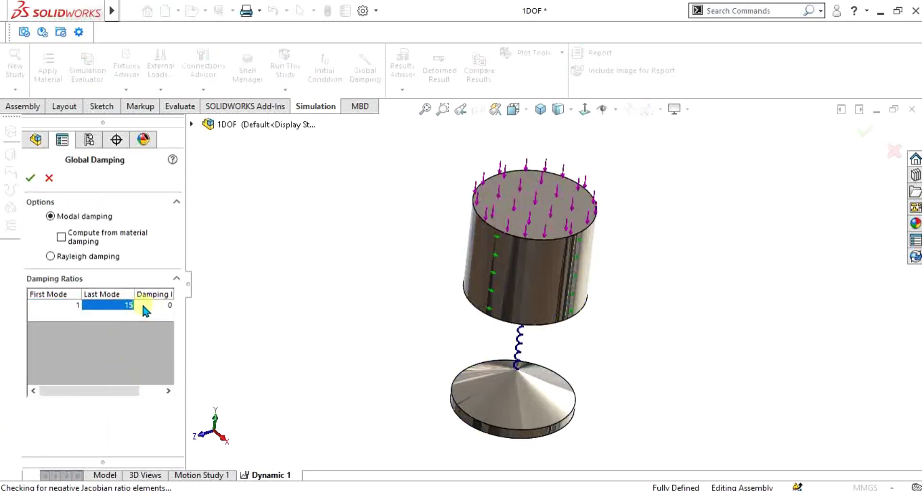
pyautogui.click(125, 307)
pyautogui.click(126, 305)
pyautogui.click(127, 305)
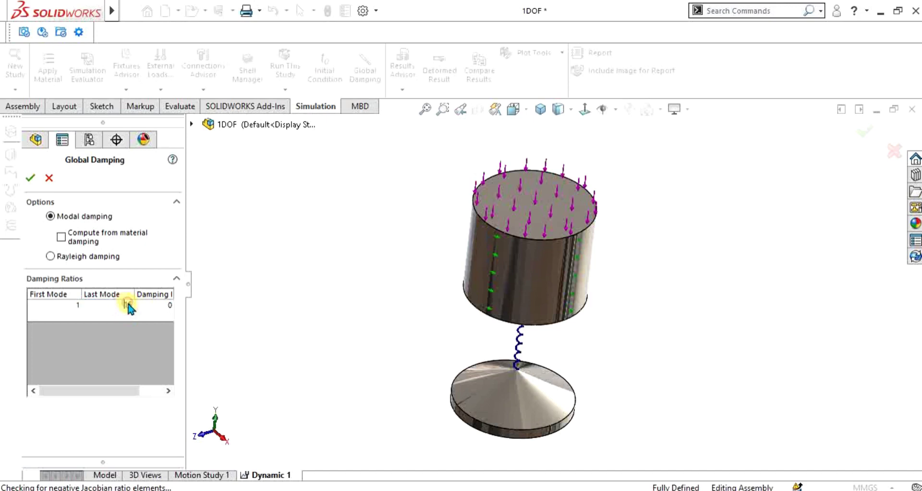
pyautogui.click(154, 305)
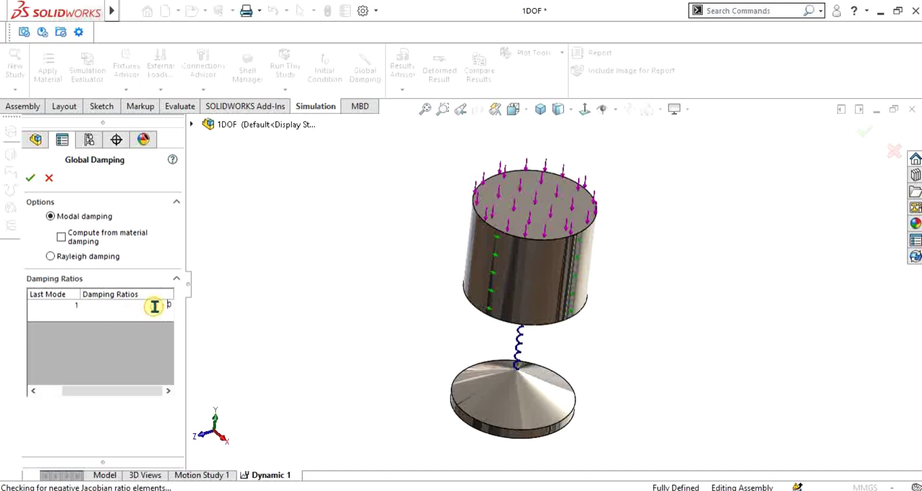
pyautogui.click(161, 303)
pyautogui.click(160, 308)
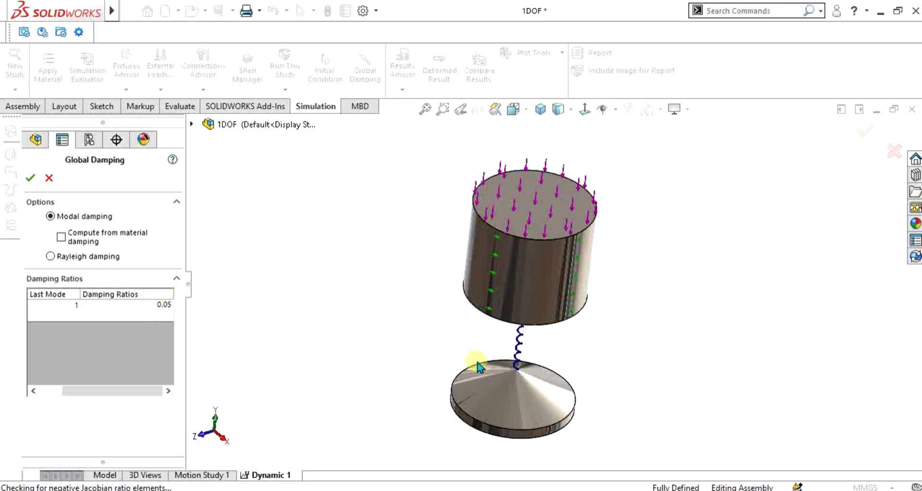
# Check the critical damping notes in the Word document and accept the global damping in SOLIDWORKS
pyautogui.click(647, 488)
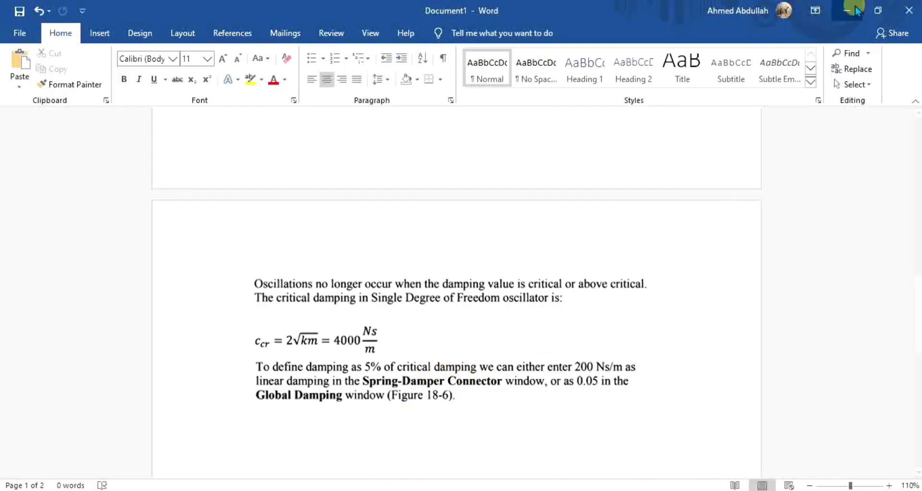
pyautogui.hotkey('alt', 'Tab')
pyautogui.click(27, 178)
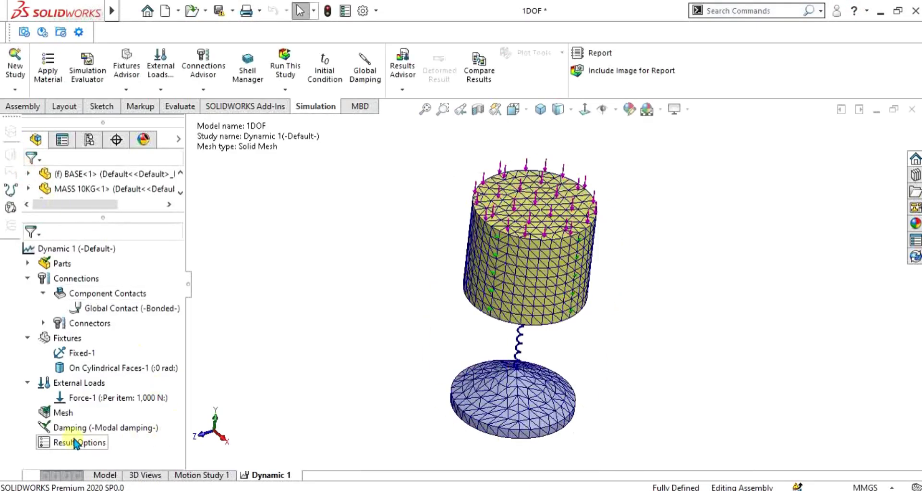
# Set the study's dynamic options to an end time of 0.3 s and a time increment of 0.001
pyautogui.rightClick(70, 249)
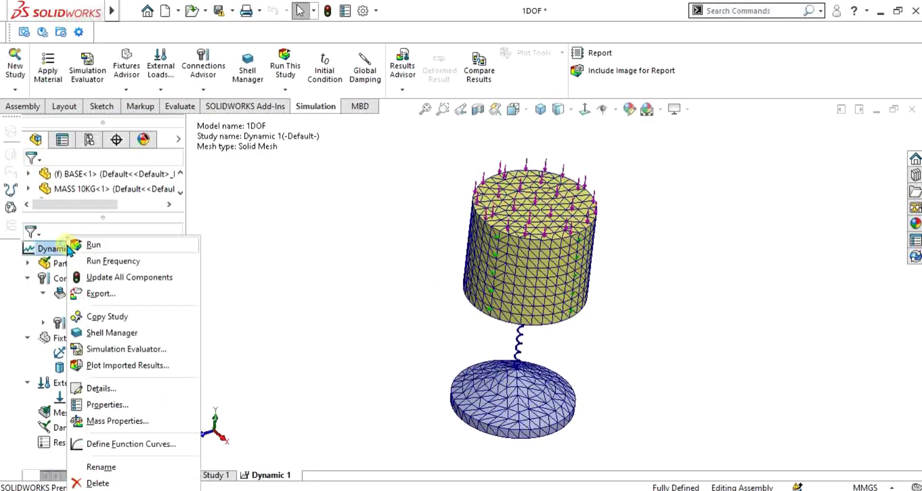
pyautogui.click(108, 405)
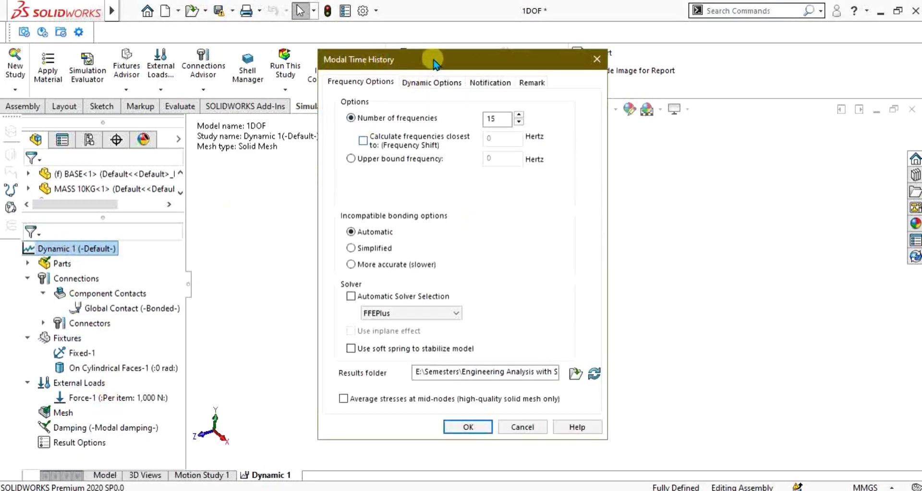
pyautogui.moveTo(424, 60); pyautogui.dragTo(346, 60)
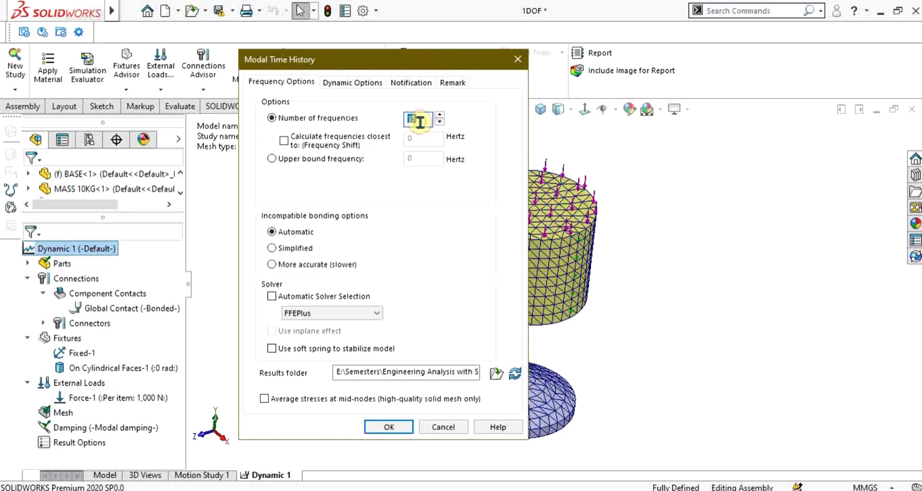
pyautogui.click(362, 83)
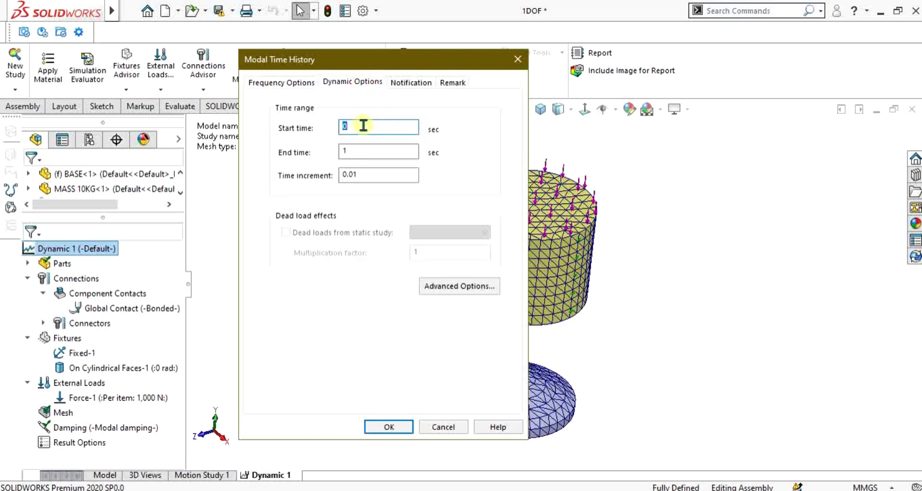
pyautogui.doubleClick(350, 151)
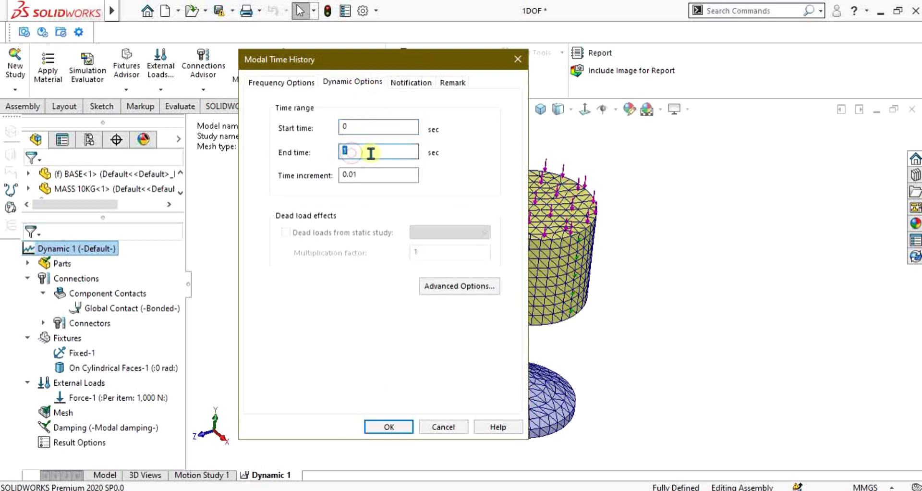
pyautogui.write('0.3')
pyautogui.doubleClick(375, 173)
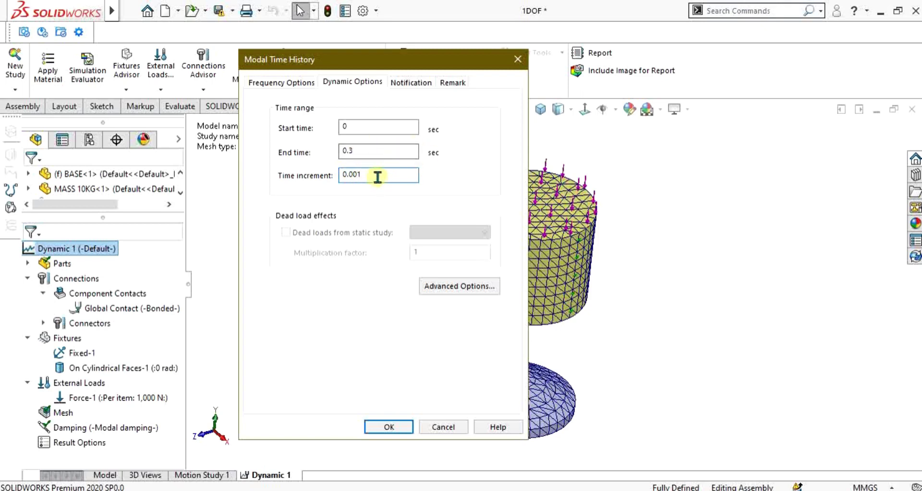
pyautogui.click(389, 427)
pyautogui.click(104, 429)
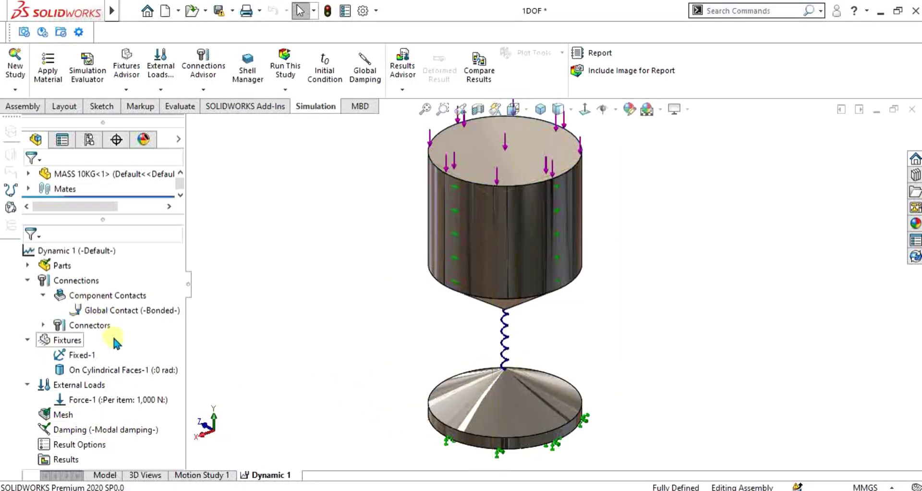
pyautogui.click(90, 386)
pyautogui.click(87, 399)
pyautogui.click(73, 430)
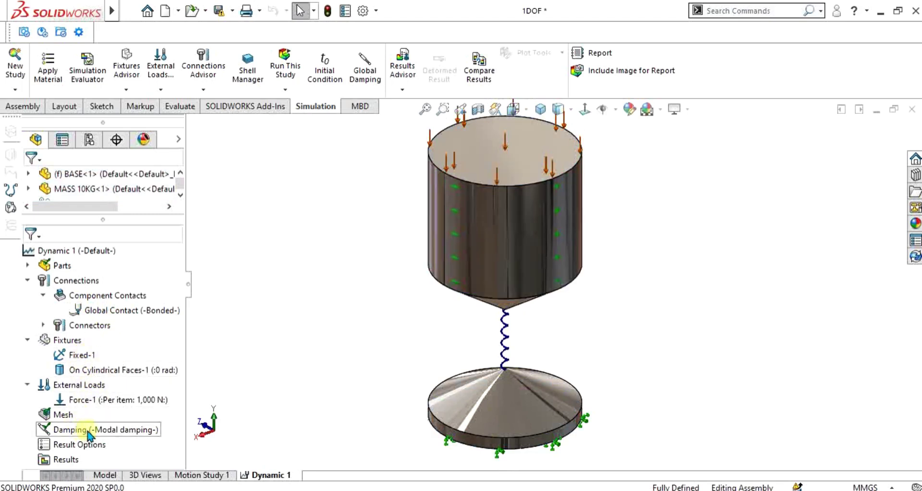
# Set the result options' graph locations to the Workflow Sensitive1 sensor, keeping results saved for all solution steps
pyautogui.click(81, 445)
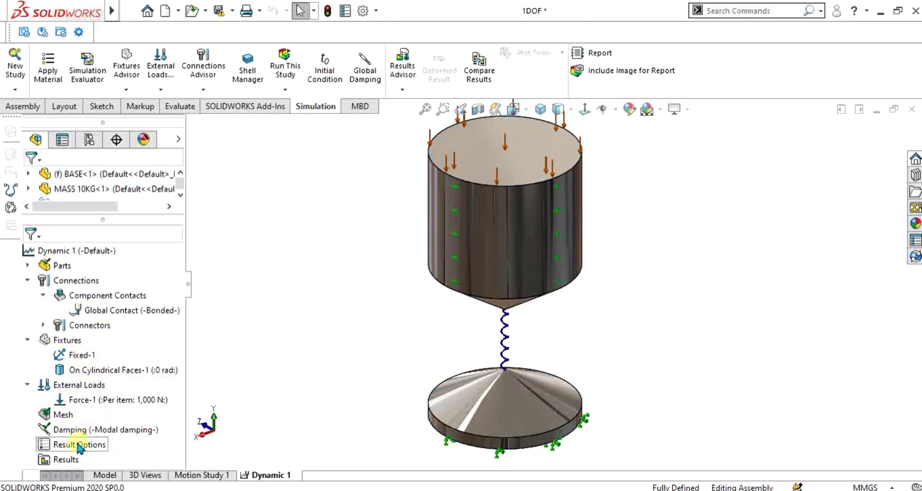
pyautogui.rightClick(80, 445)
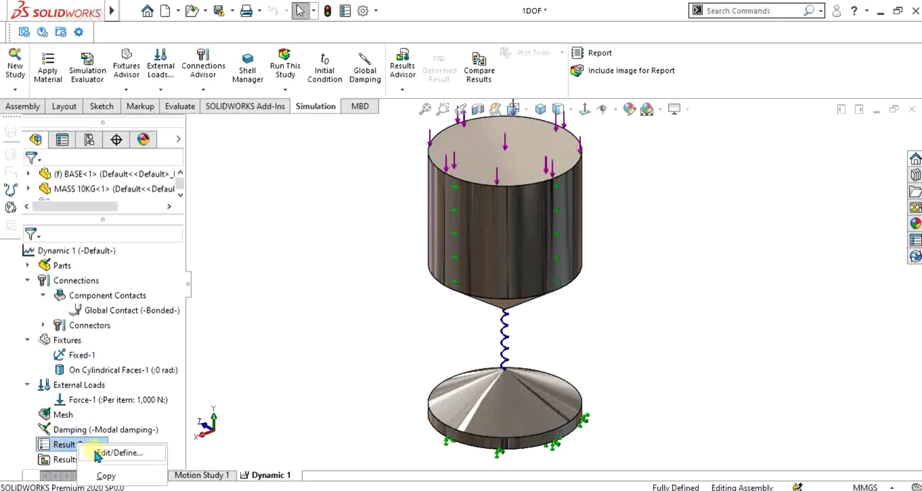
pyautogui.click(116, 452)
pyautogui.scroll(-3, 180, 391)
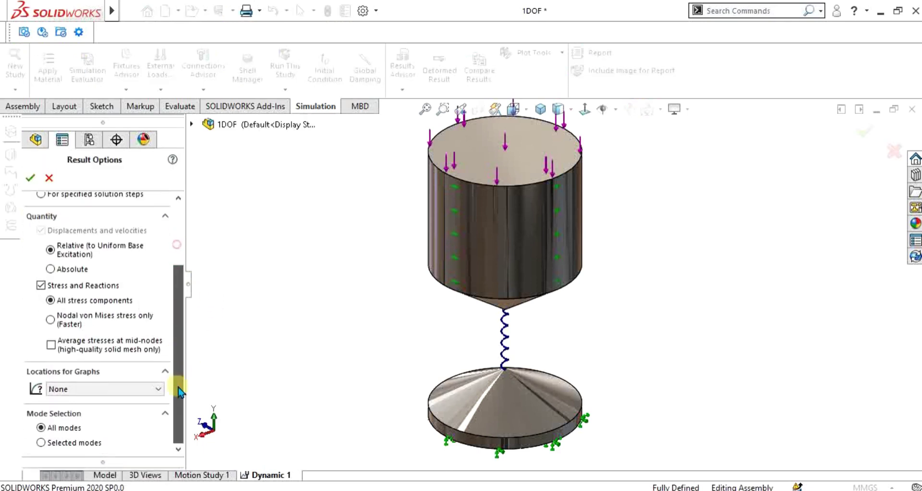
pyautogui.click(99, 389)
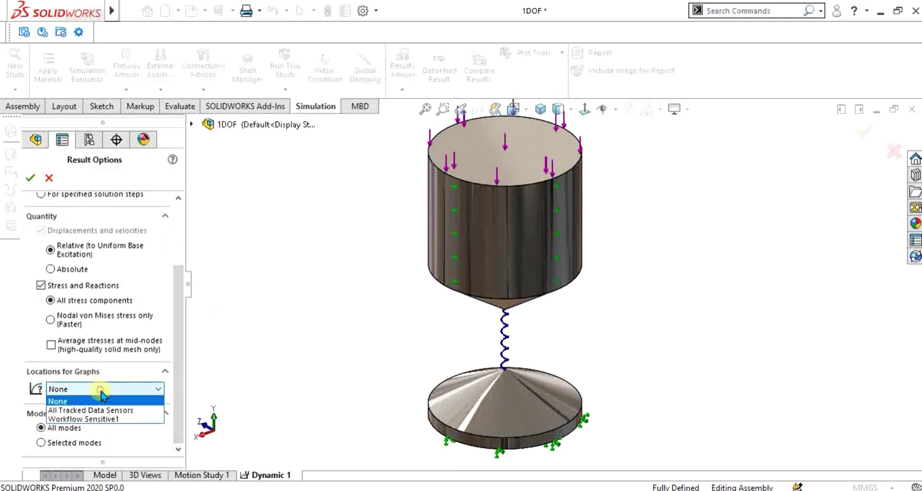
pyautogui.click(101, 418)
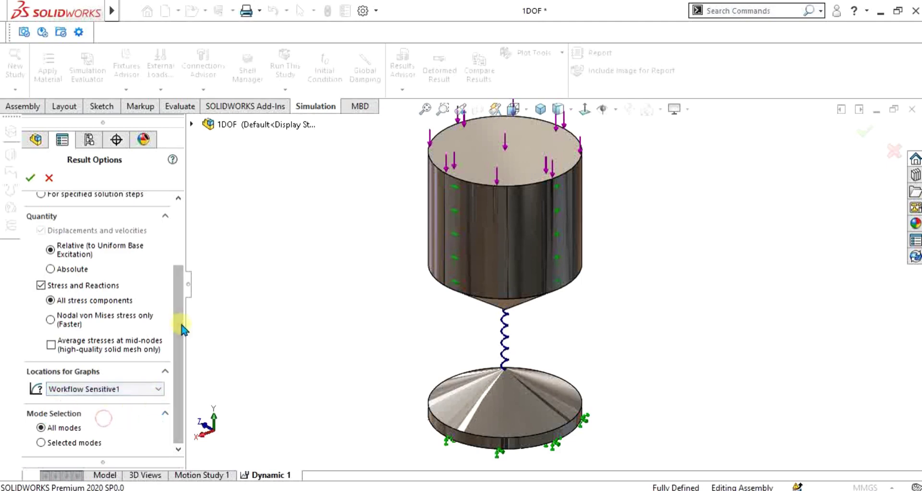
pyautogui.moveTo(183, 330); pyautogui.dragTo(181, 236)
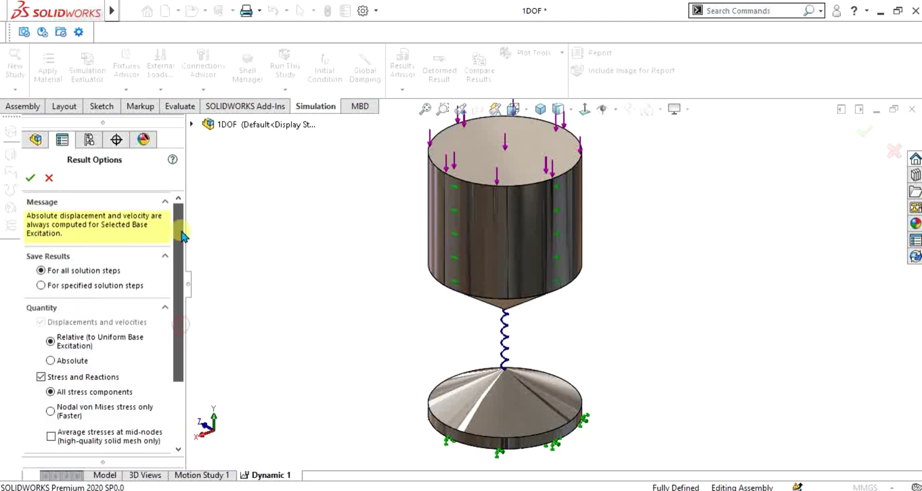
pyautogui.click(32, 178)
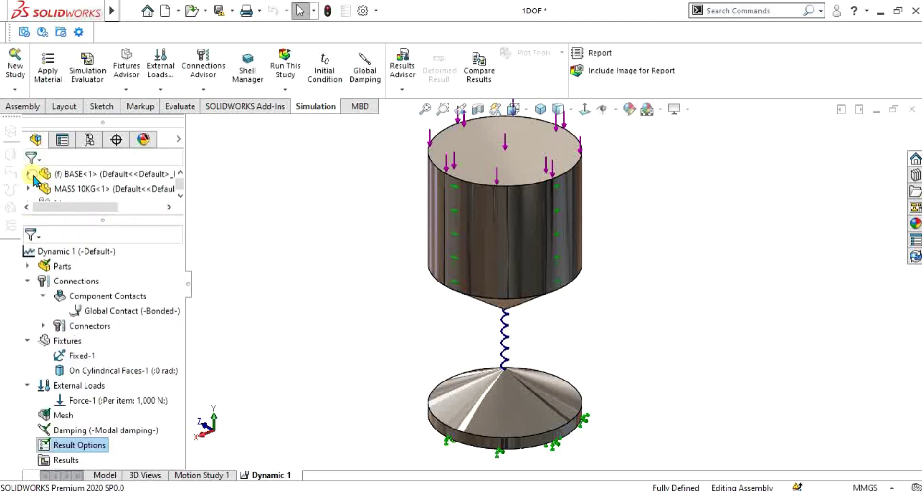
# Check the frequency options in the study properties and run the modal time history study
pyautogui.rightClick(91, 254)
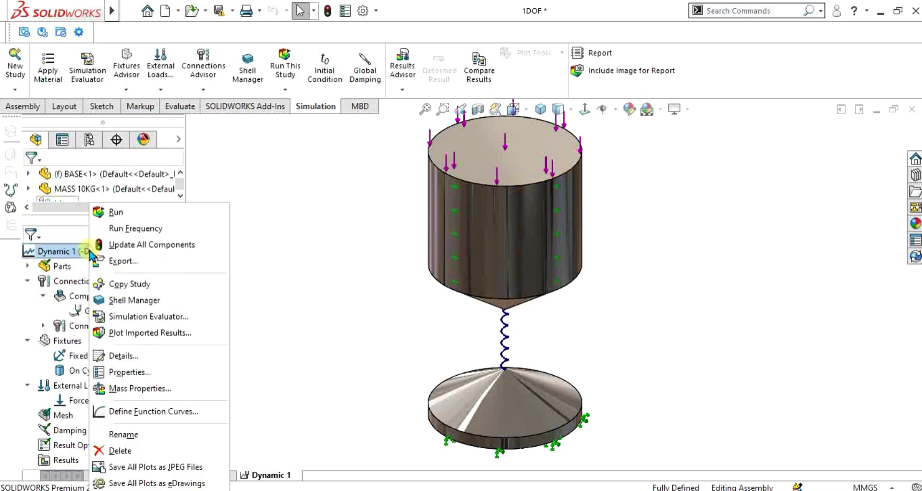
pyautogui.click(140, 373)
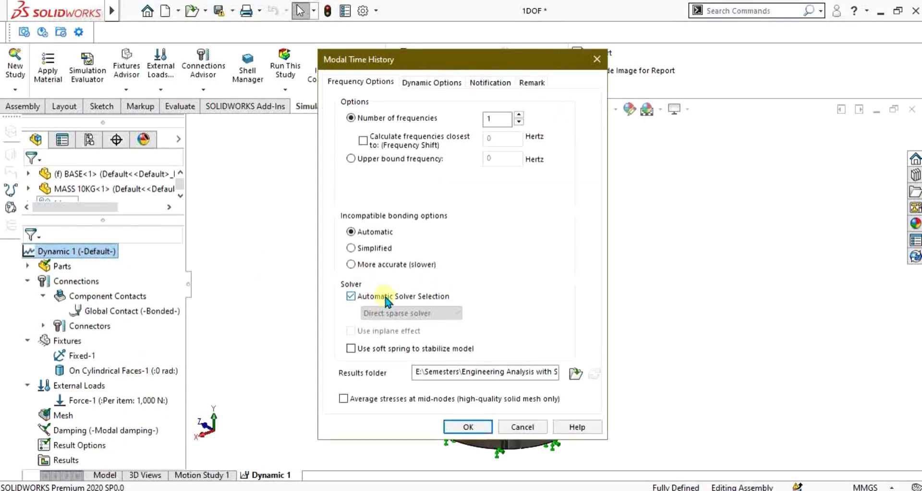
pyautogui.click(468, 427)
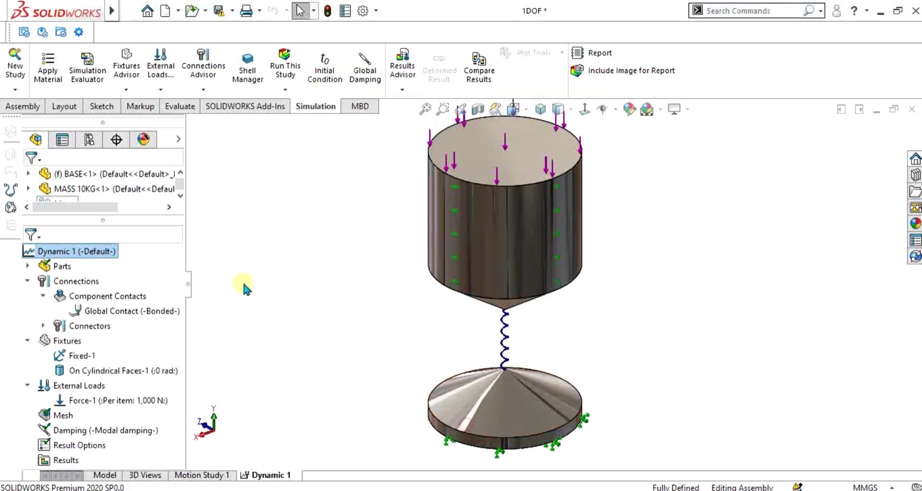
pyautogui.click(290, 74)
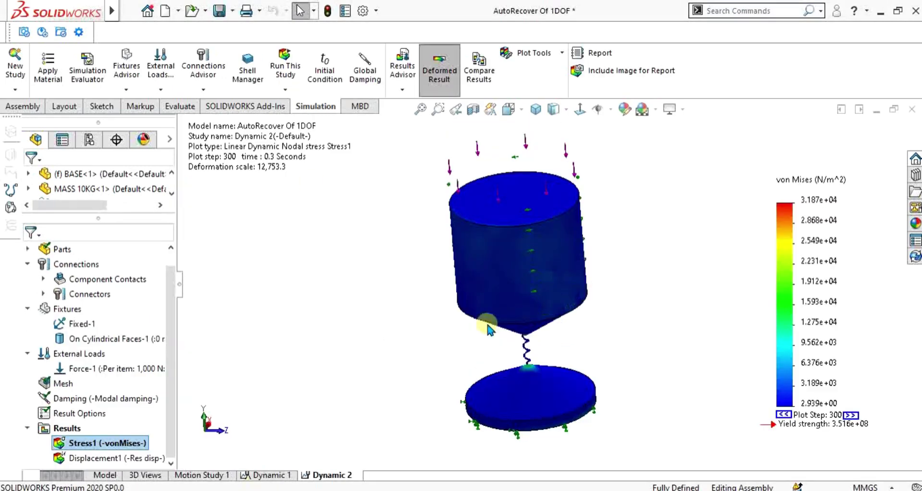
# Animate the von Mises stress plot, inspect the motion around the spring, and stop and close the animation
pyautogui.scroll(-3, 486, 324)
pyautogui.moveTo(560, 325); pyautogui.dragTo(557, 270, button='middle')
pyautogui.scroll(4, 557, 283)
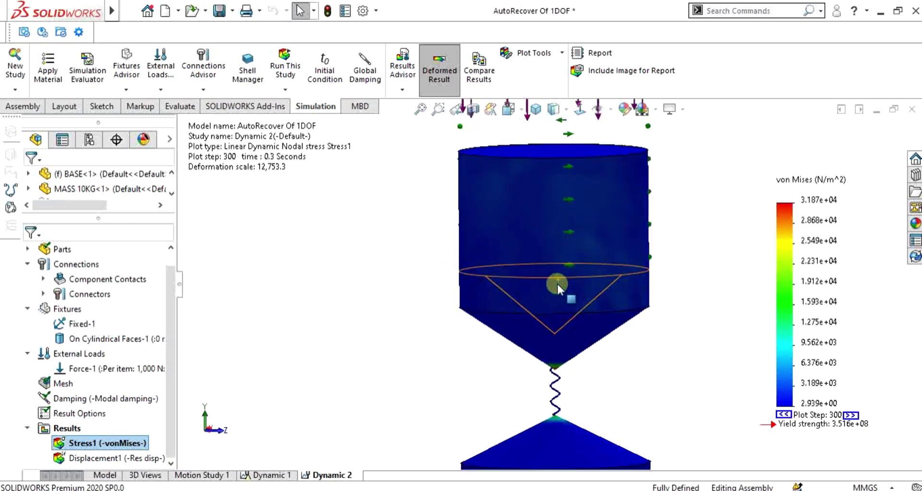
pyautogui.rightClick(100, 447)
pyautogui.click(130, 206)
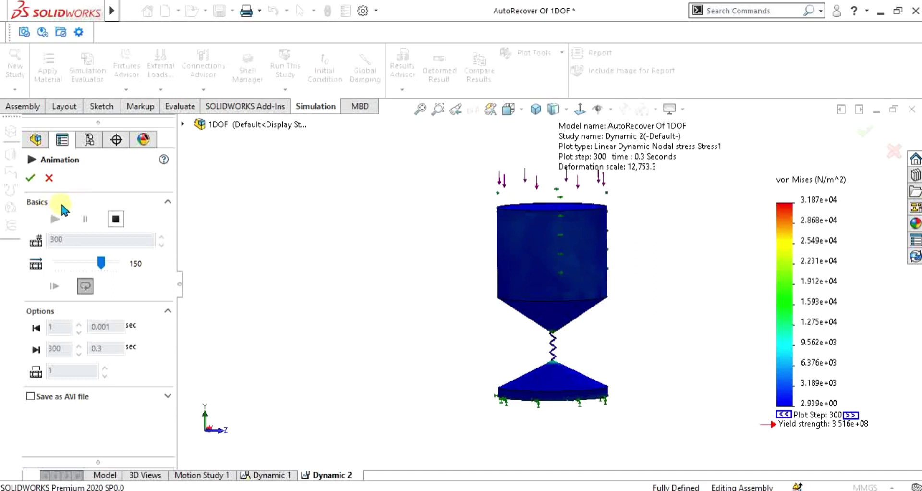
pyautogui.scroll(-6, 559, 312)
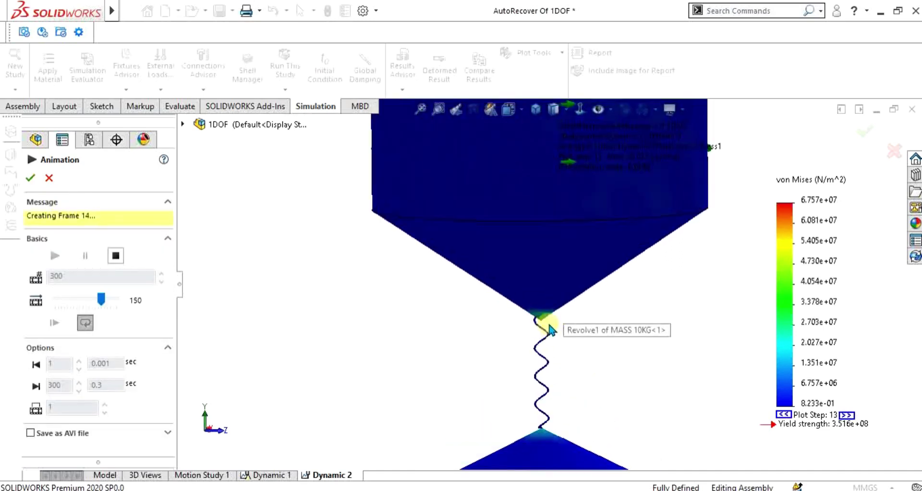
pyautogui.scroll(8, 563, 321)
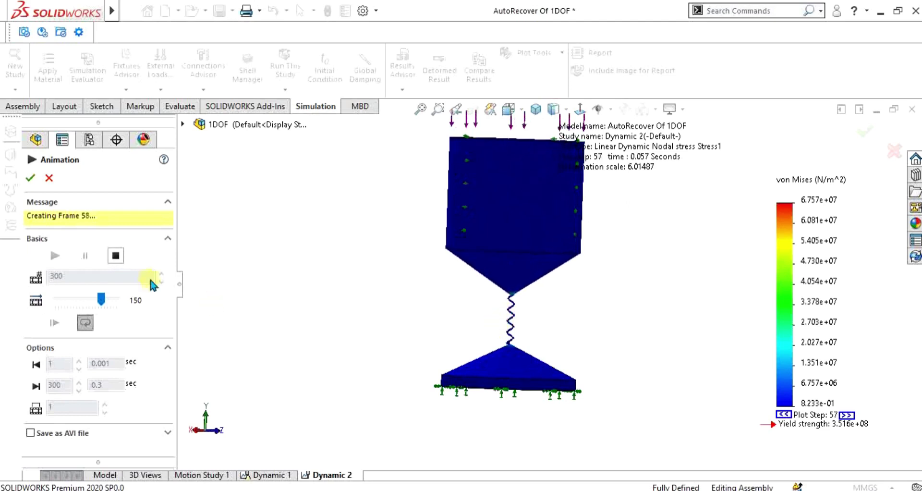
pyautogui.click(115, 257)
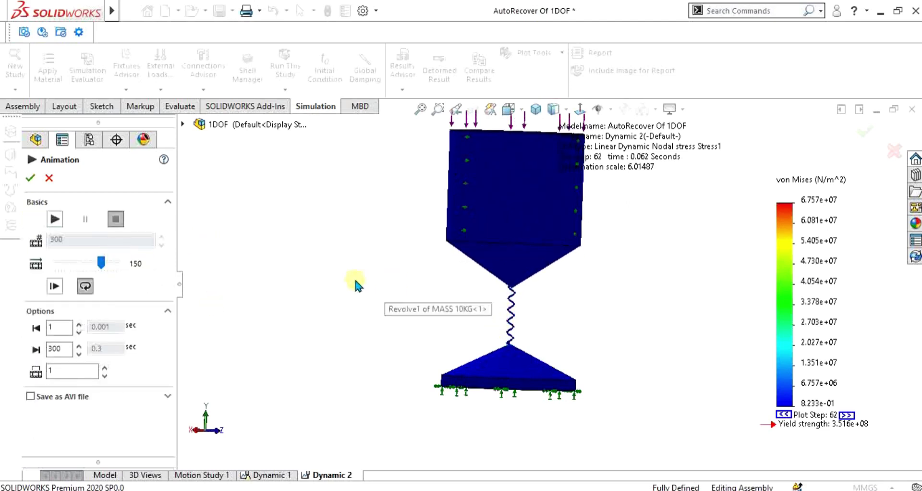
pyautogui.click(28, 177)
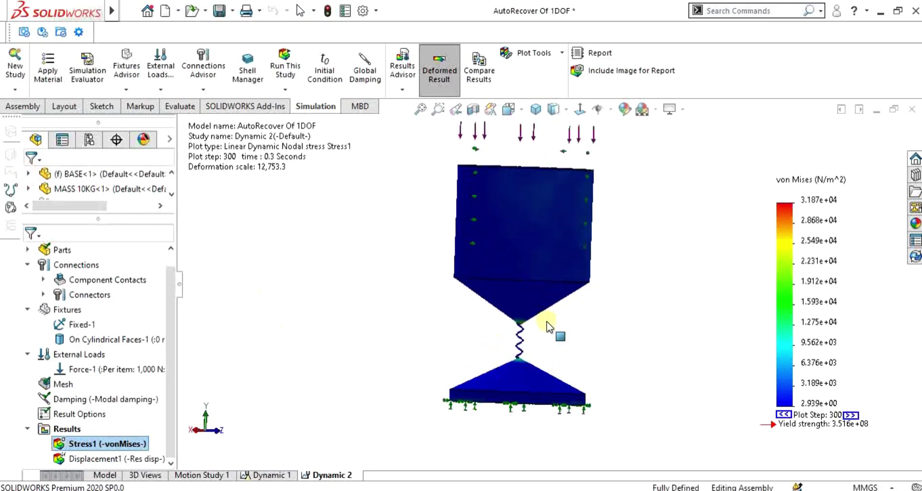
# Start a response graph for the predefined vertex at the cone tip of the mass
pyautogui.moveTo(546, 322); pyautogui.dragTo(529, 364, button='middle')
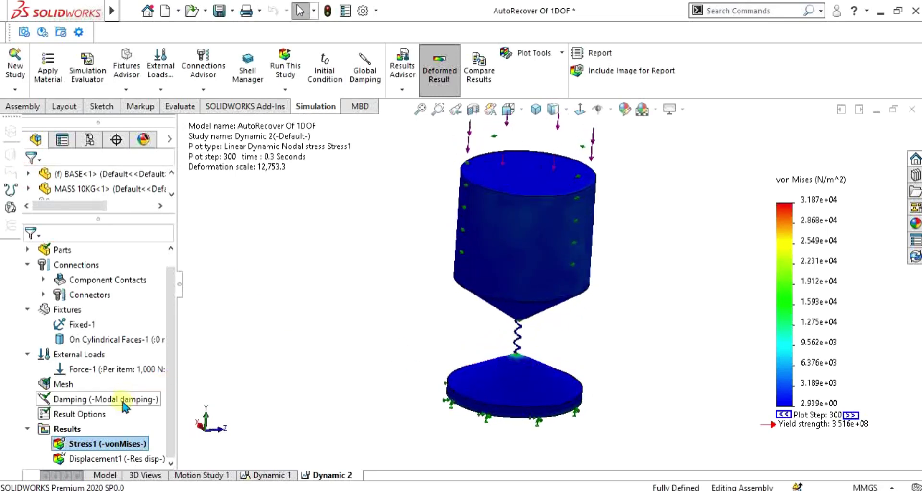
pyautogui.rightClick(62, 435)
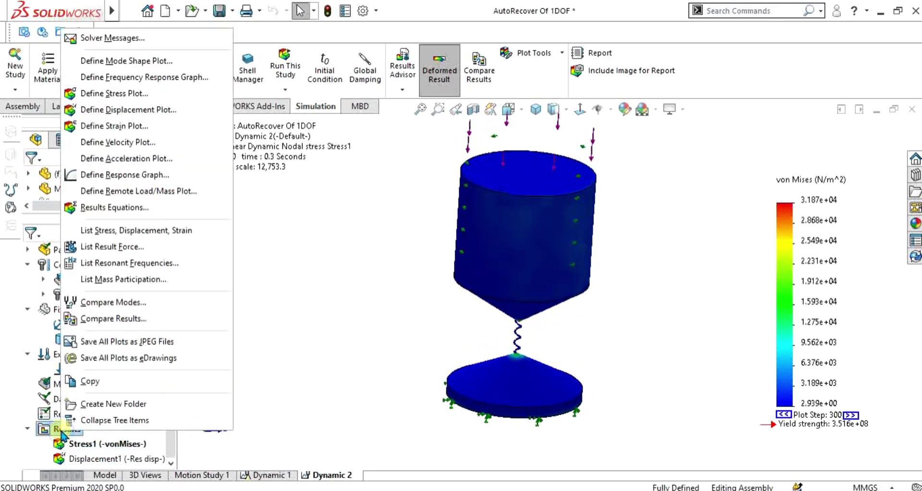
pyautogui.click(123, 177)
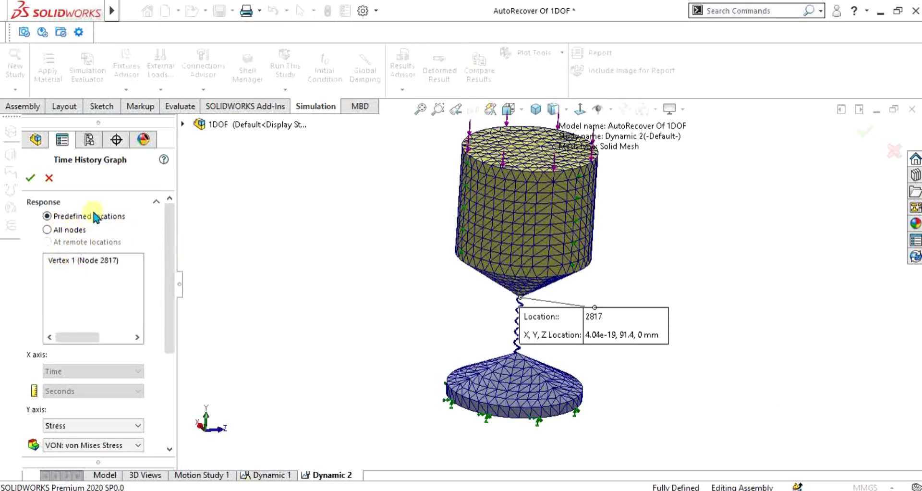
pyautogui.scroll(-5, 483, 353)
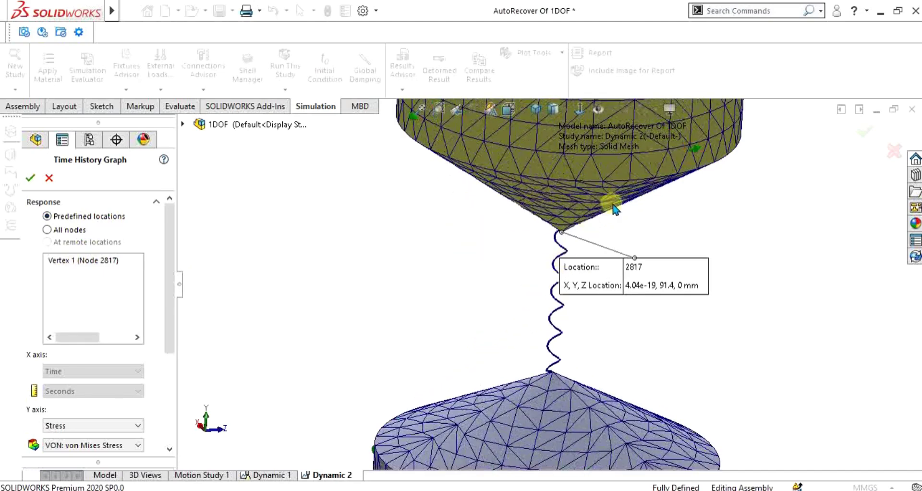
pyautogui.scroll(-3, 581, 241)
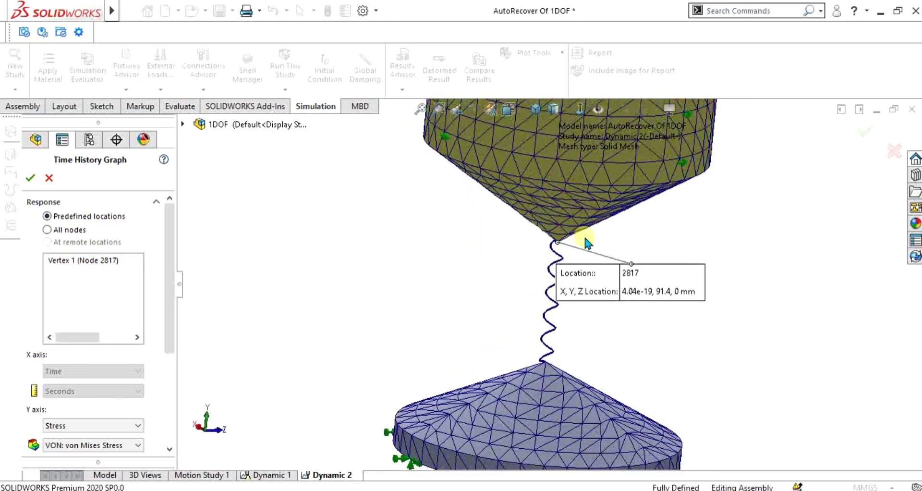
pyautogui.moveTo(585, 258); pyautogui.dragTo(591, 240, button='middle')
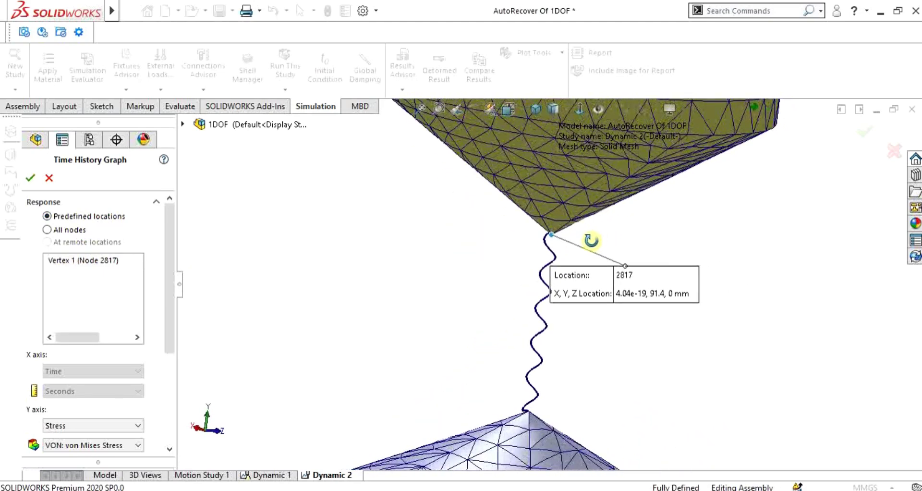
# Plot the vertex's UY: Y Displacement in mm over the full time range as a time history graph
pyautogui.moveTo(173, 205); pyautogui.dragTo(172, 288)
pyautogui.click(95, 298)
pyautogui.click(99, 319)
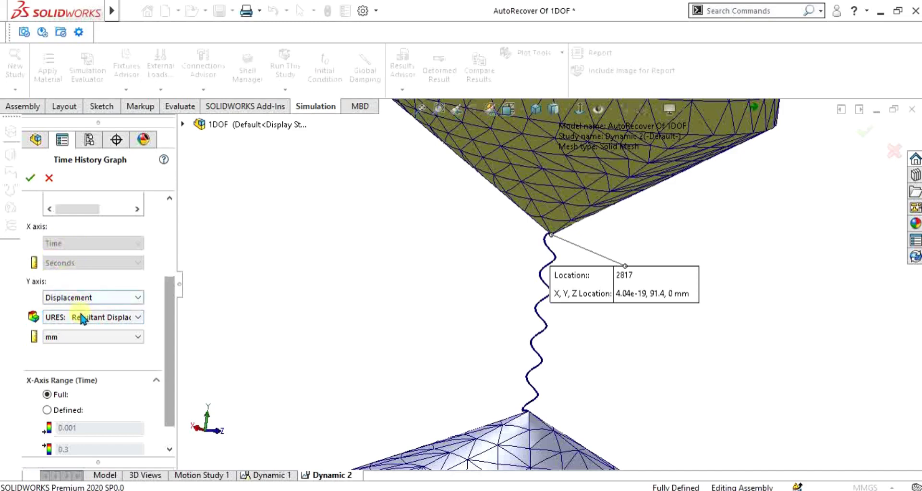
pyautogui.click(82, 319)
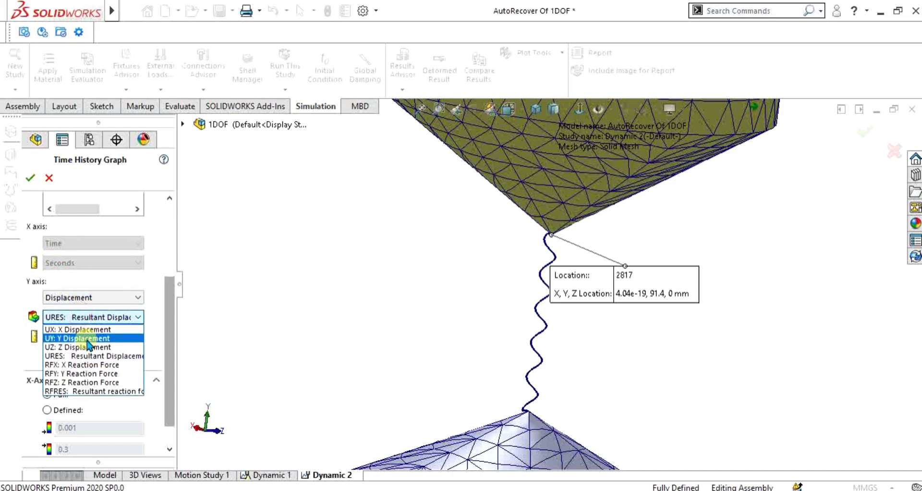
pyautogui.click(88, 338)
pyautogui.moveTo(169, 290); pyautogui.dragTo(169, 307)
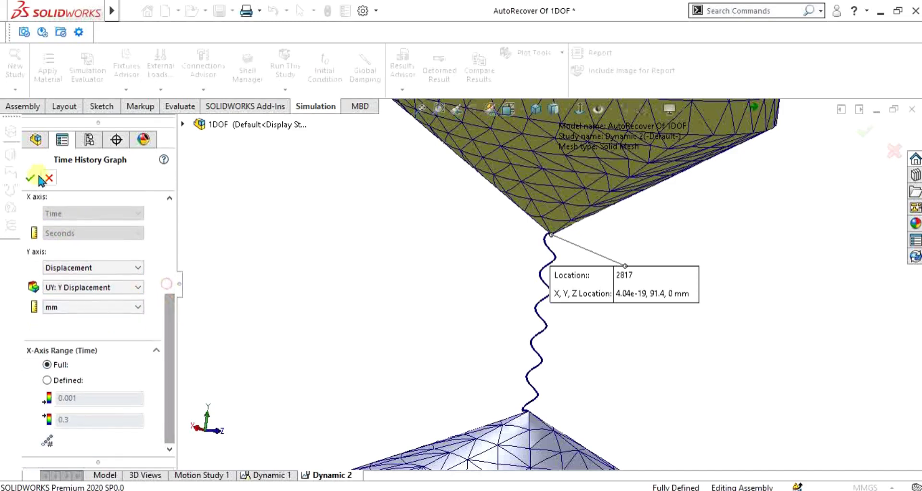
pyautogui.click(35, 177)
pyautogui.click(62, 197)
pyautogui.click(190, 83)
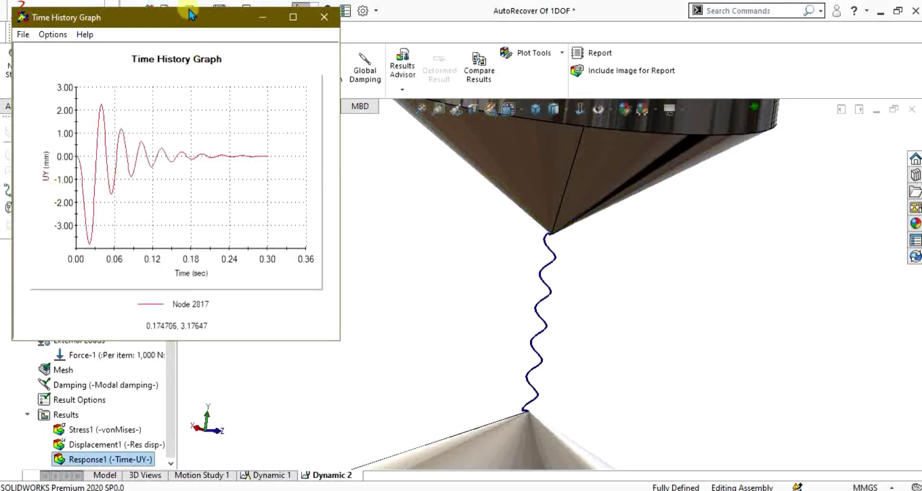
# Examine the decay and peaks of the Y displacement curve in the time history graph, and close the graph
pyautogui.moveTo(183, 15); pyautogui.dragTo(345, 127)
pyautogui.moveTo(353, 272); pyautogui.dragTo(285, 266)
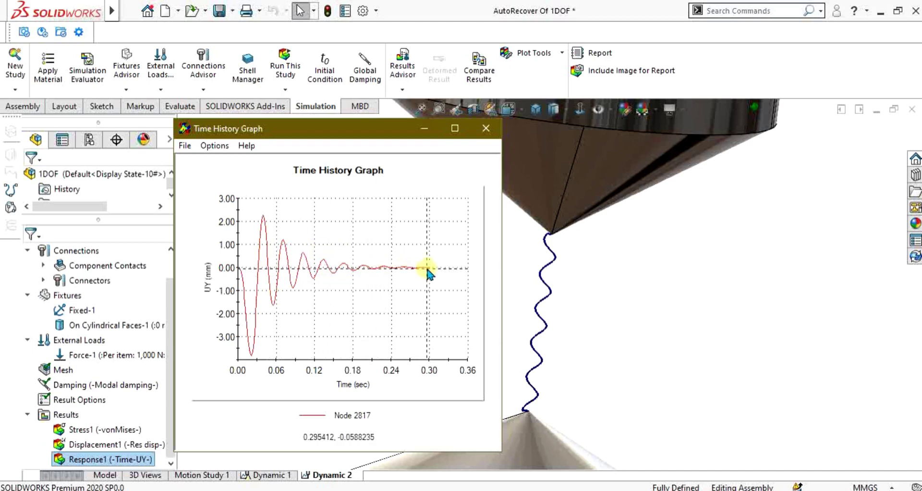
pyautogui.moveTo(427, 268); pyautogui.dragTo(262, 222)
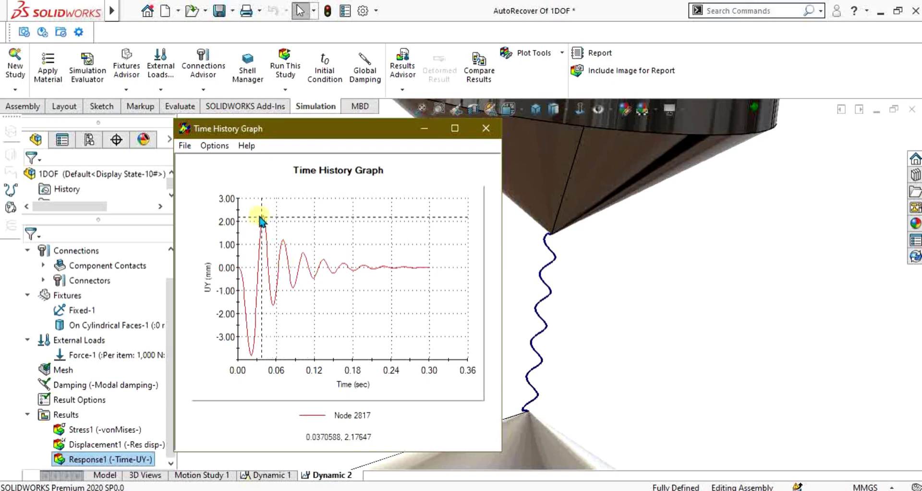
pyautogui.click(486, 128)
# Play the von Mises stress animation for solution steps 1 to 129
pyautogui.scroll(5, 598, 316)
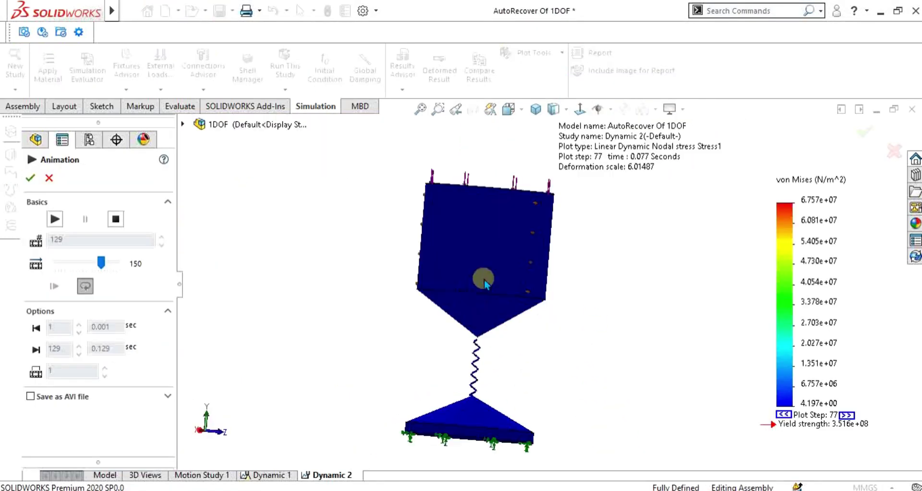
pyautogui.click(55, 219)
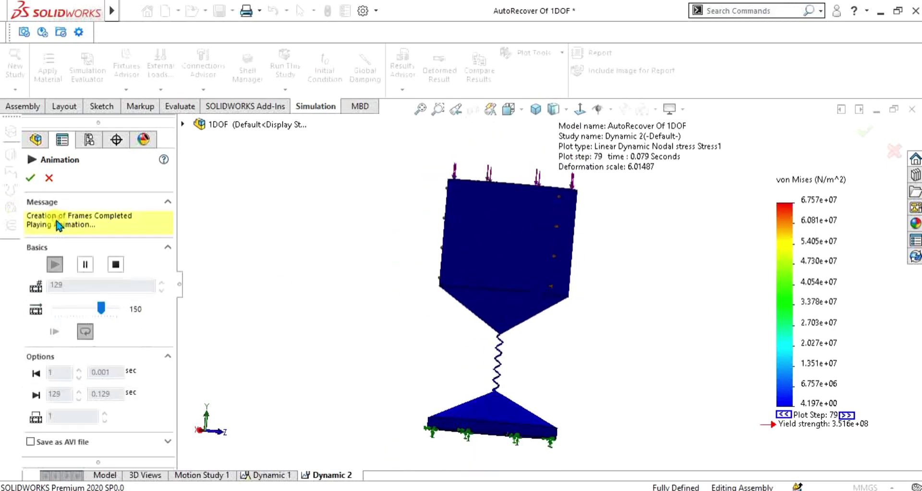